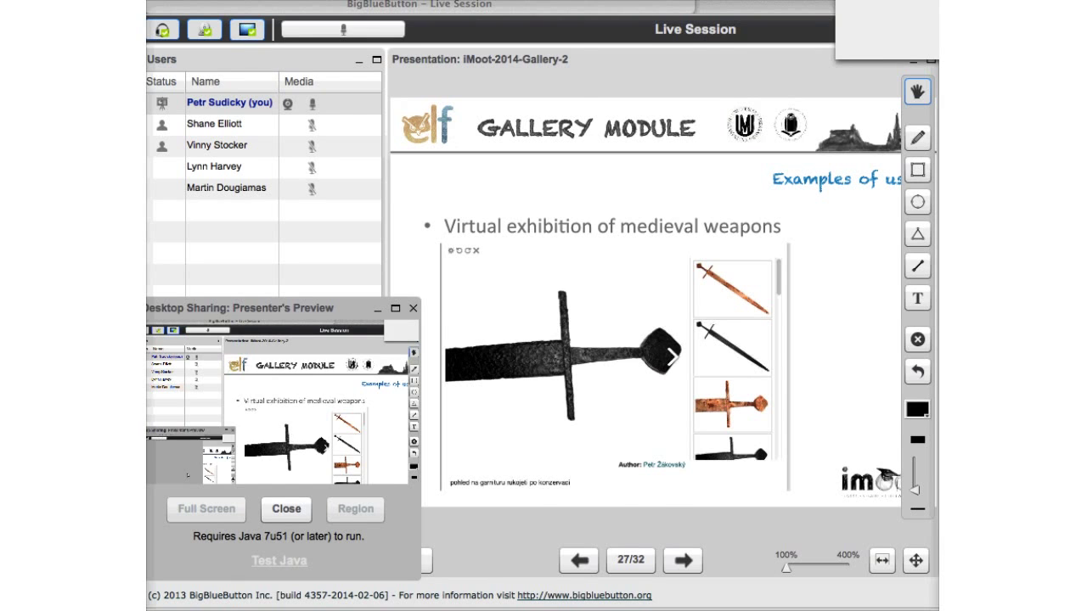
- Switch to the browser window with The Gallery Module course and show its Gallery Settings and Examples of use sections
{"action": "key", "text": "ctrl+Up"}
{"action": "left_click", "coordinate": [263, 331]}
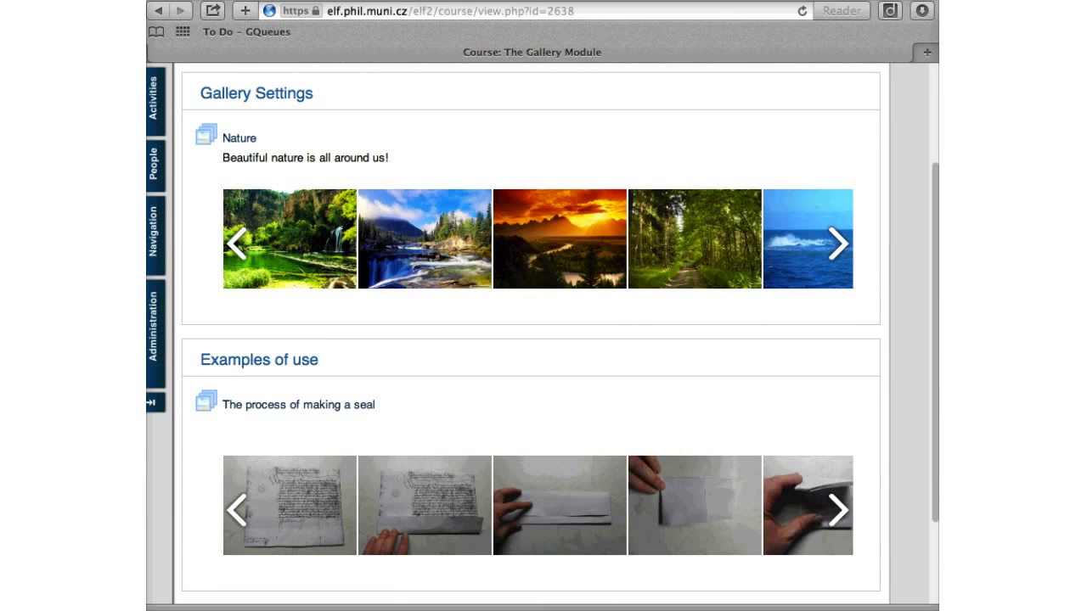
{"action": "scroll", "coordinate": [694, 255], "scroll_direction": "up", "scroll_amount": 2}
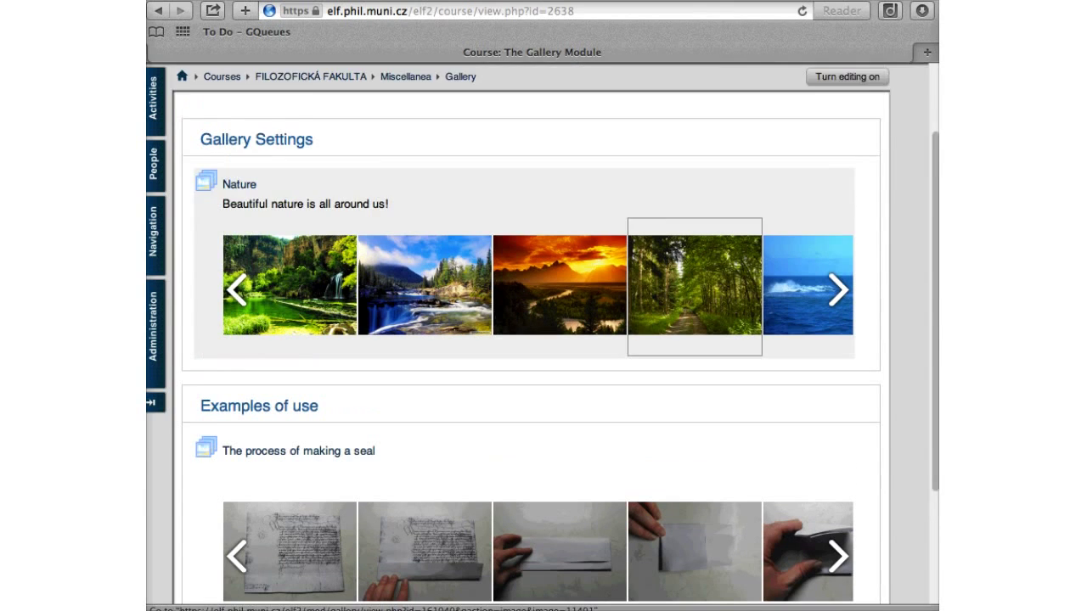
{"action": "scroll", "coordinate": [694, 255], "scroll_direction": "down", "scroll_amount": 1}
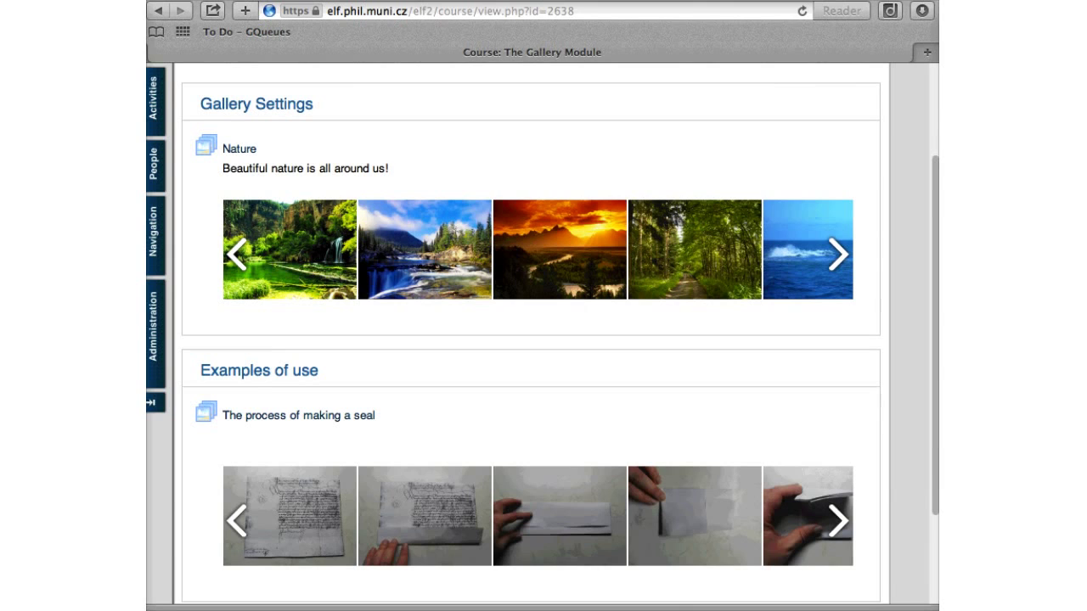
{"action": "scroll", "coordinate": [530, 340], "scroll_direction": "down", "scroll_amount": 1}
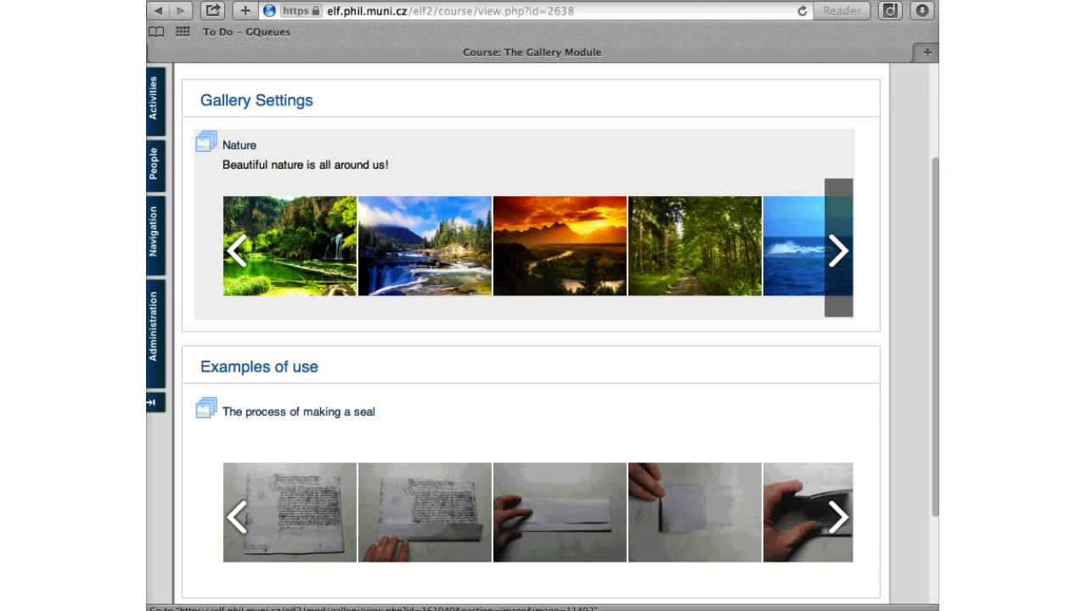
- Preview the Nature gallery by moving its image strip forward and back, twice
{"action": "left_click", "coordinate": [838, 250]}
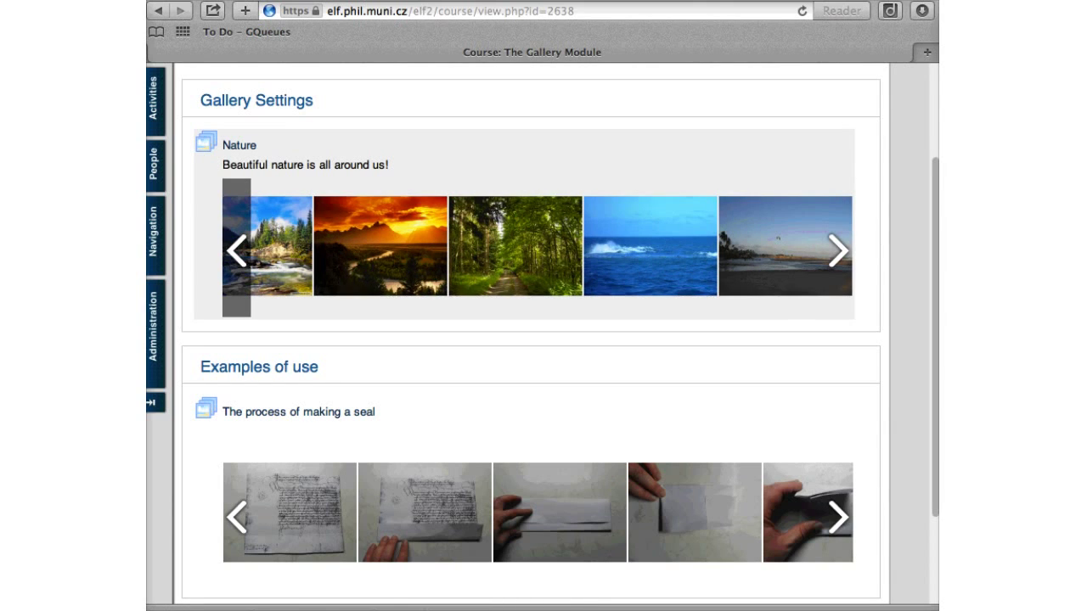
{"action": "left_click", "coordinate": [236, 251]}
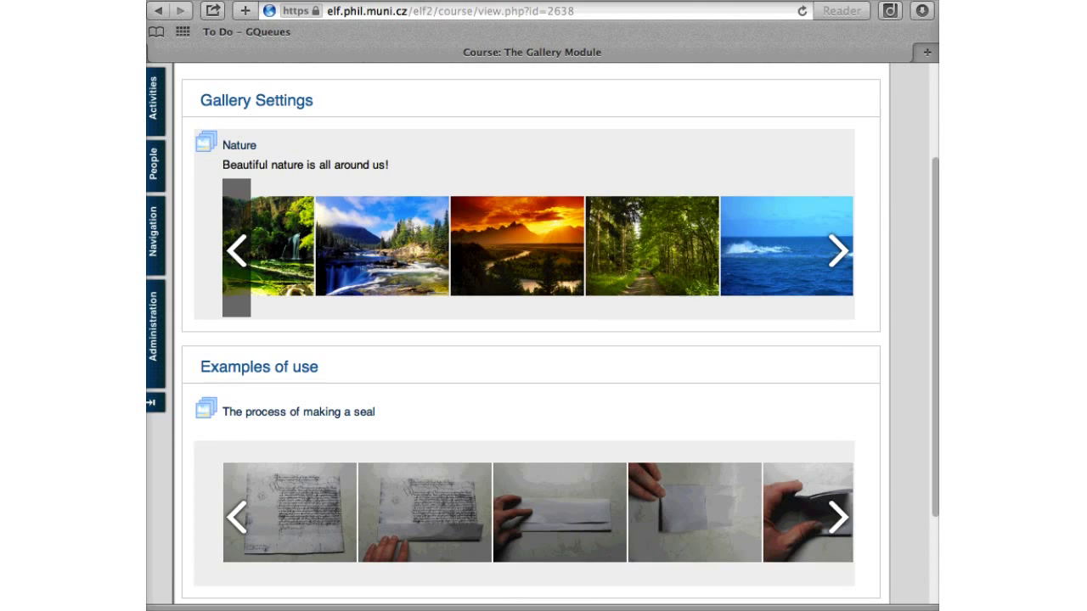
{"action": "scroll", "coordinate": [543, 365], "scroll_direction": "down", "scroll_amount": 1}
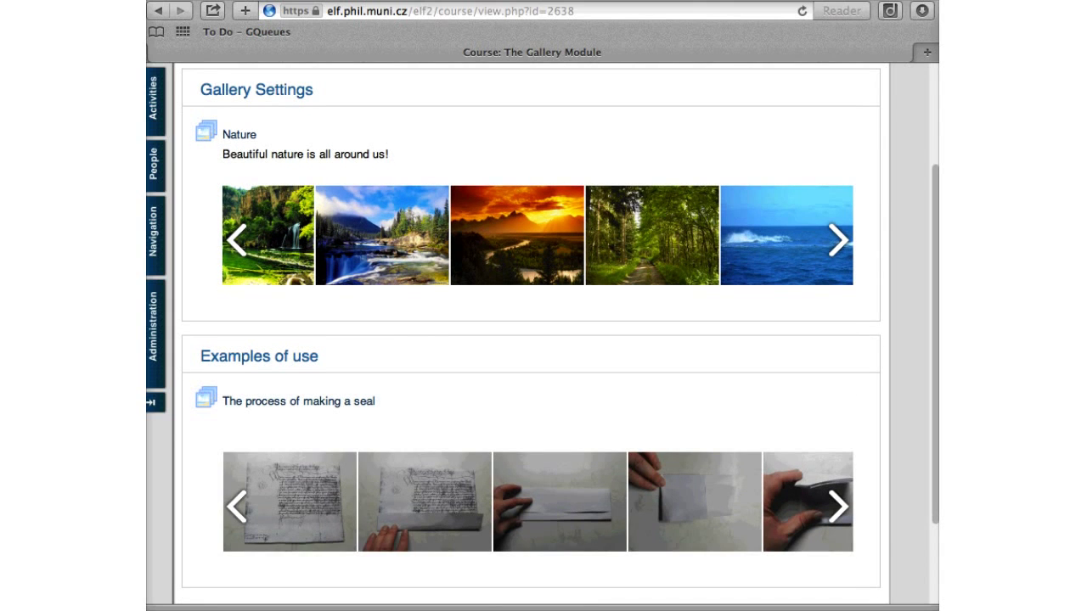
{"action": "scroll", "coordinate": [543, 336], "scroll_direction": "up", "scroll_amount": 1}
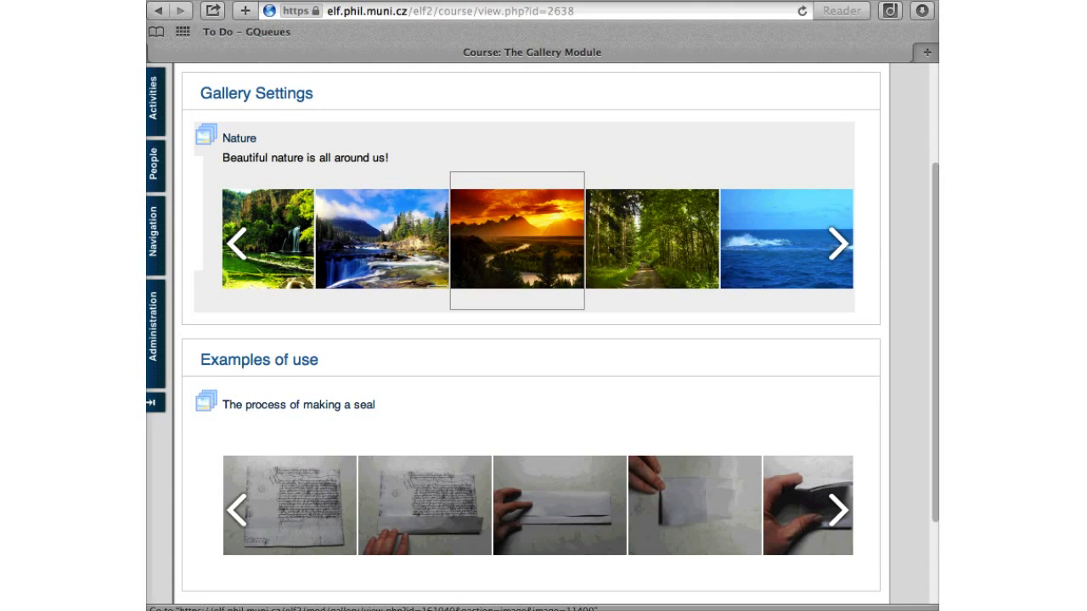
{"action": "scroll", "coordinate": [517, 238], "scroll_direction": "up", "scroll_amount": 1}
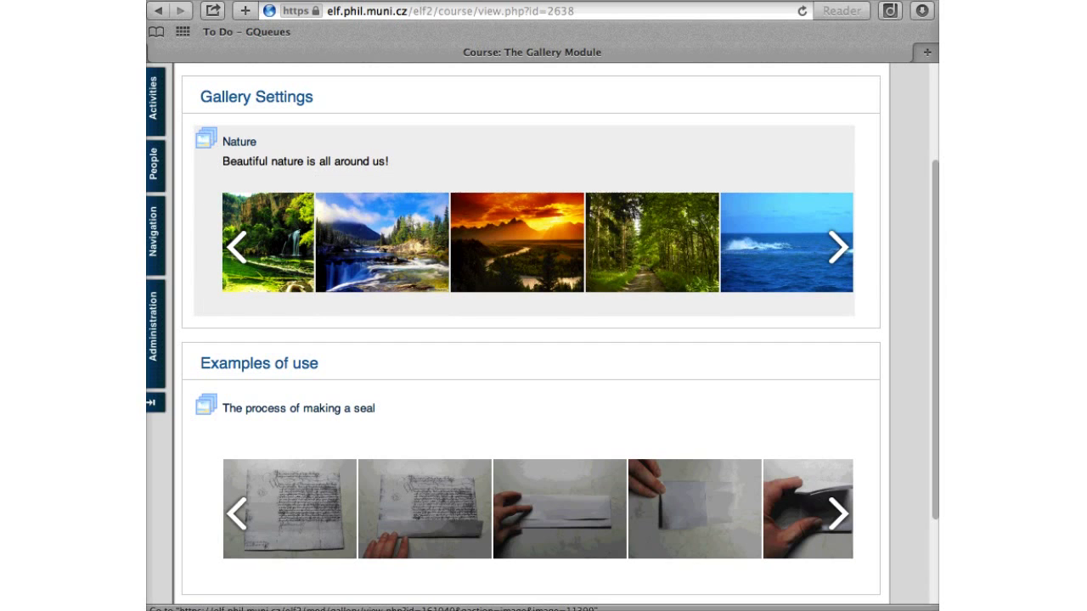
{"action": "left_click", "coordinate": [838, 247]}
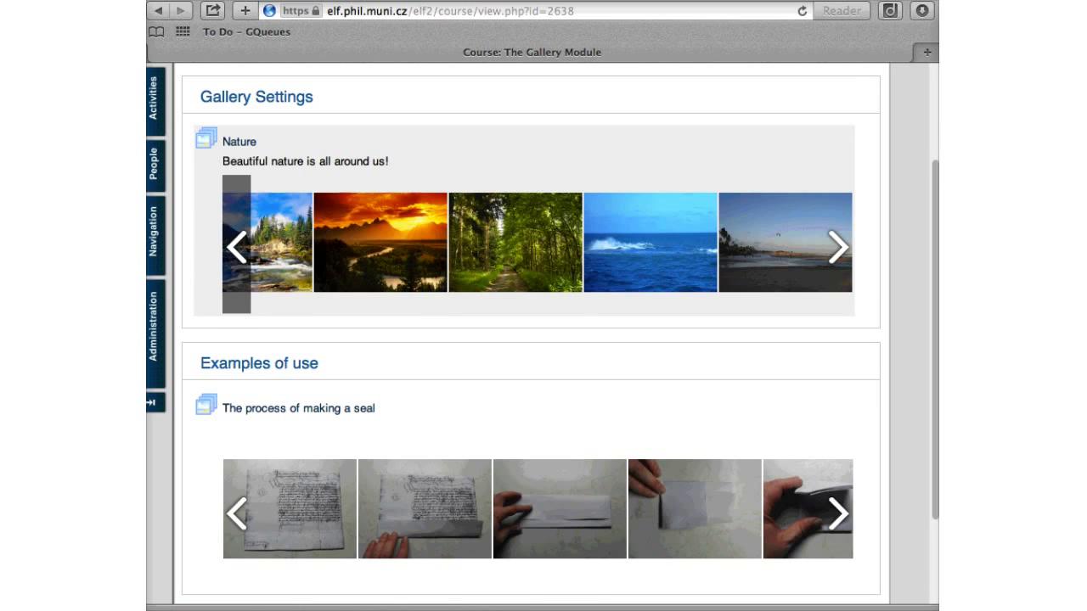
{"action": "left_click", "coordinate": [236, 247]}
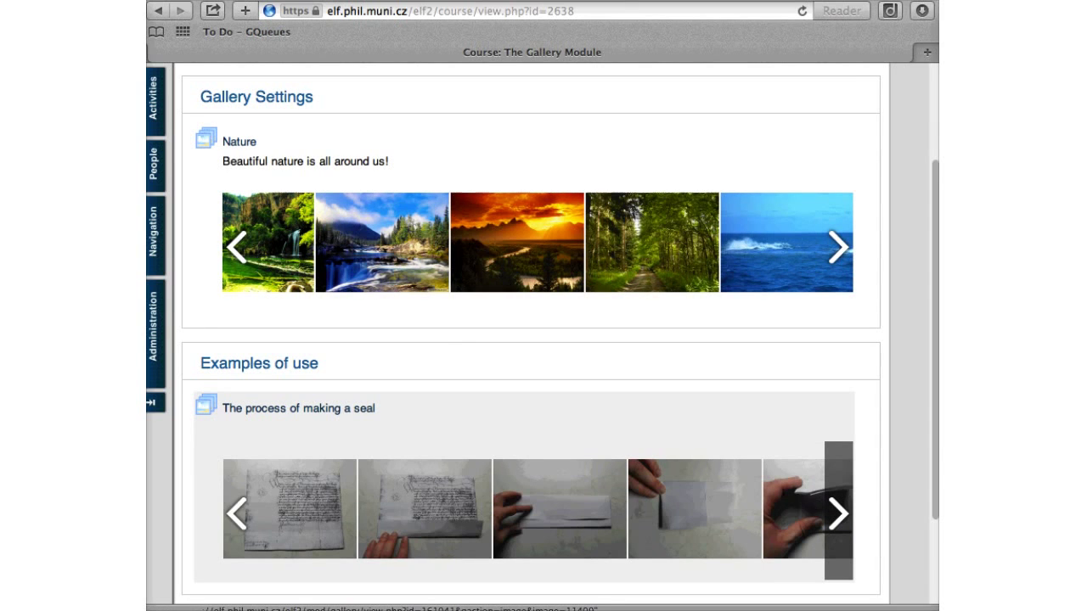
- Advance the image strip of The process of making a seal and open the image of folded paper beside an orange candle
{"action": "left_click", "coordinate": [838, 513]}
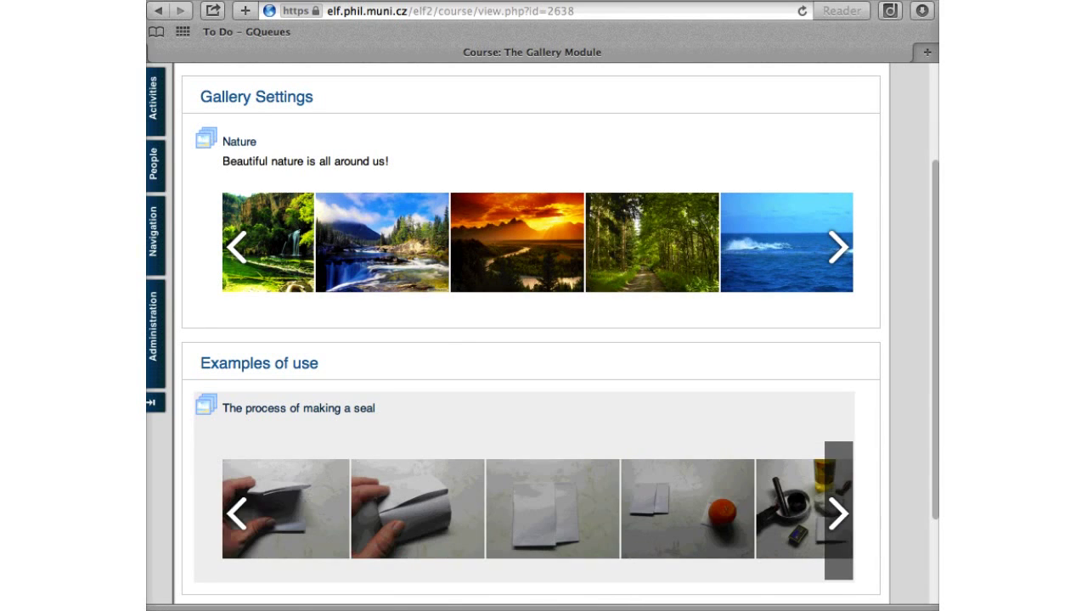
{"action": "left_click", "coordinate": [687, 510]}
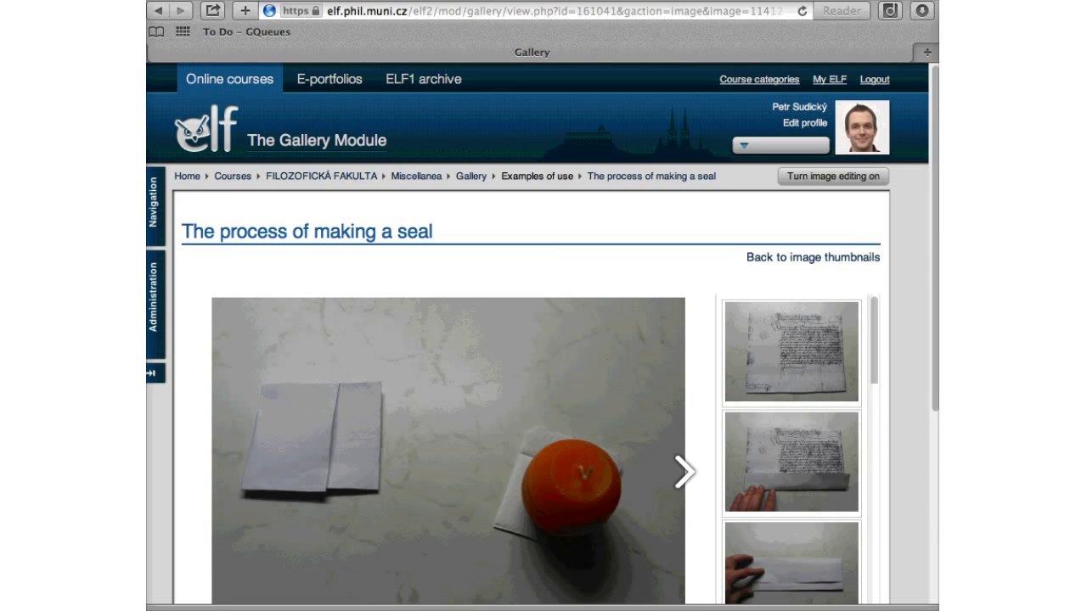
{"action": "scroll", "coordinate": [537, 382], "scroll_direction": "down", "scroll_amount": 3}
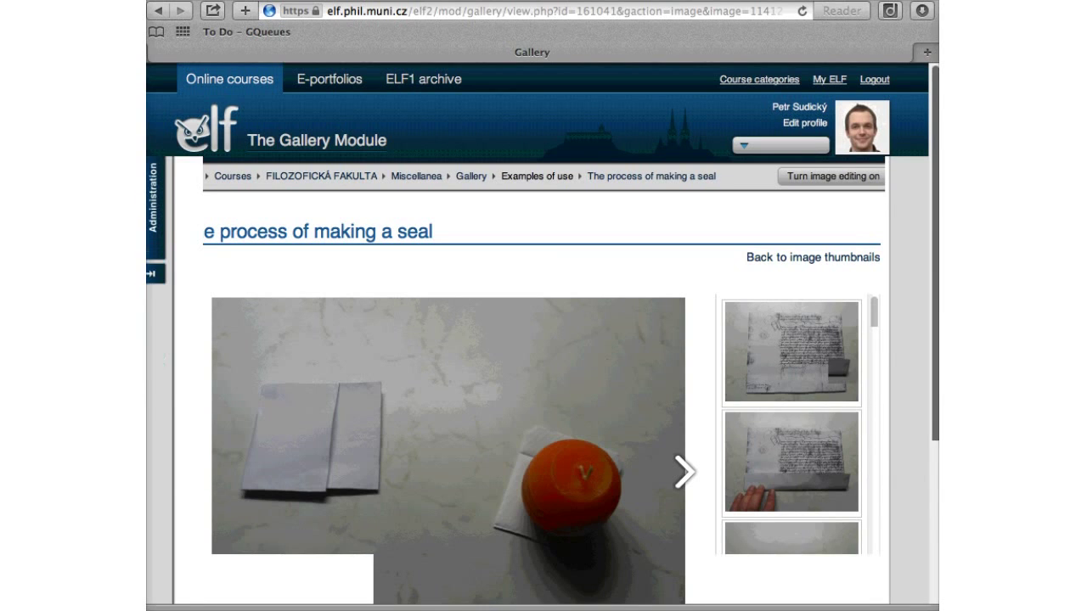
{"action": "scroll", "coordinate": [448, 353], "scroll_direction": "down", "scroll_amount": 3}
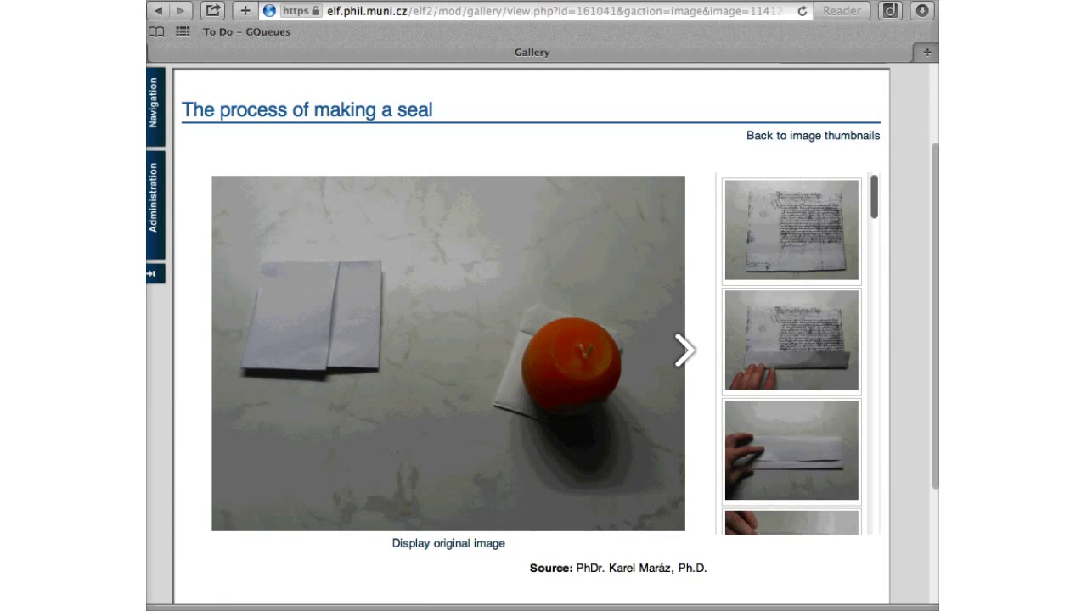
- Find the image of a hand pressing the brass stamp onto the paper among the thumbnails and display it
{"action": "scroll", "coordinate": [792, 357], "scroll_direction": "down", "scroll_amount": 10}
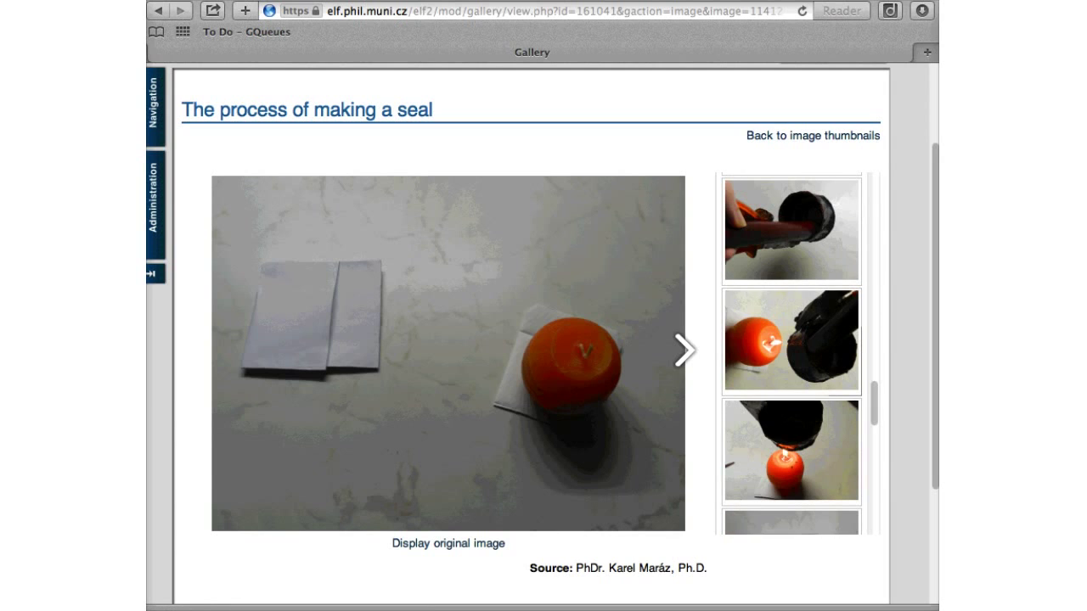
{"action": "scroll", "coordinate": [791, 356], "scroll_direction": "down", "scroll_amount": 5}
{"action": "left_click", "coordinate": [792, 324]}
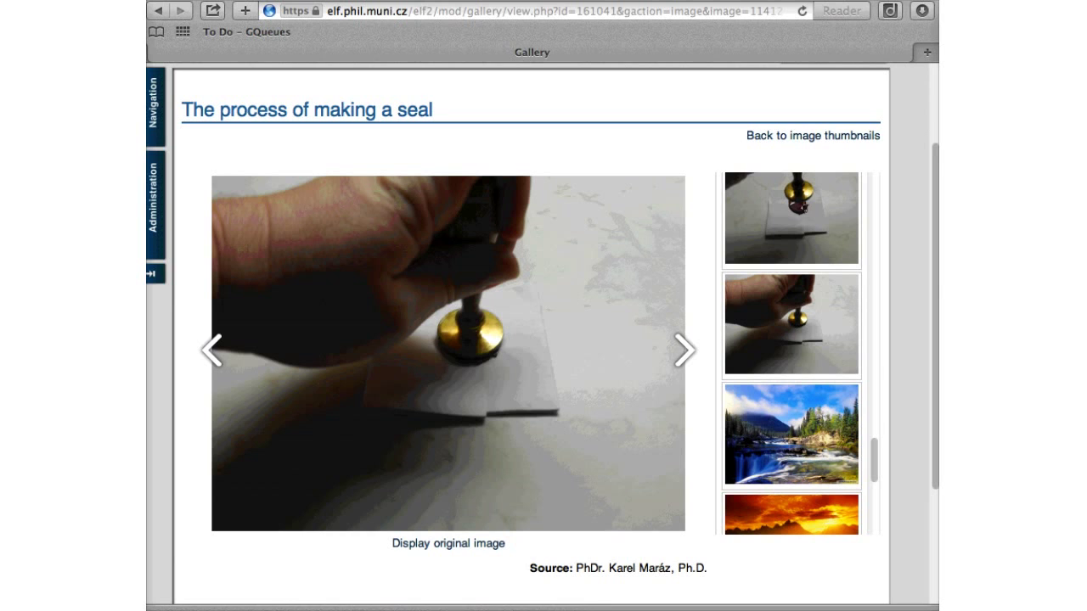
- Page two images forward in the image presentation, then return to the brass stamp image
{"action": "key", "text": "Right"}
{"action": "key", "text": "Right"}
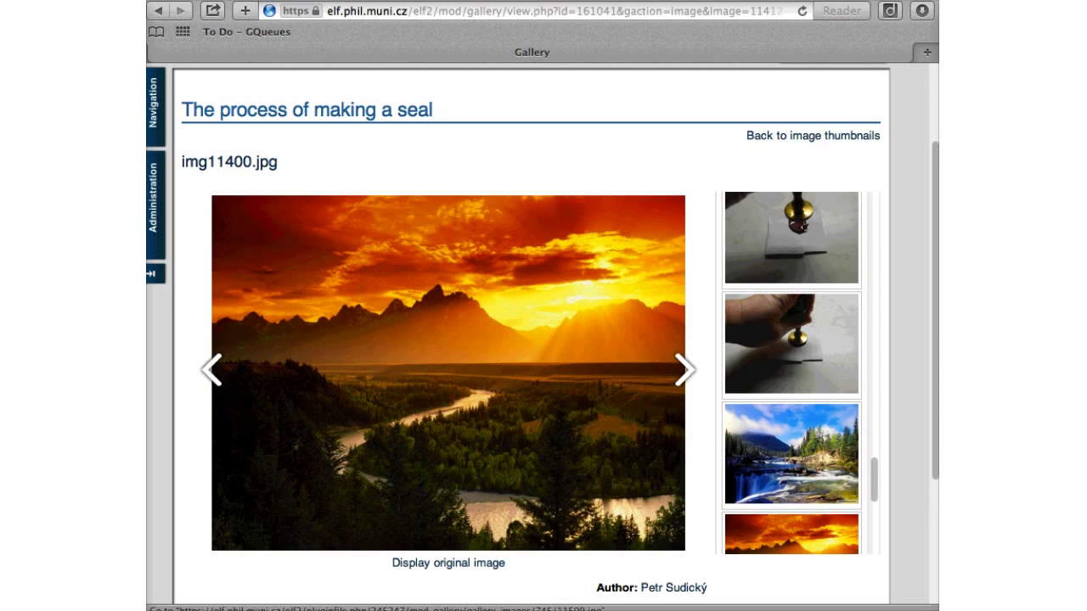
{"action": "key", "text": "Left"}
{"action": "key", "text": "Left"}
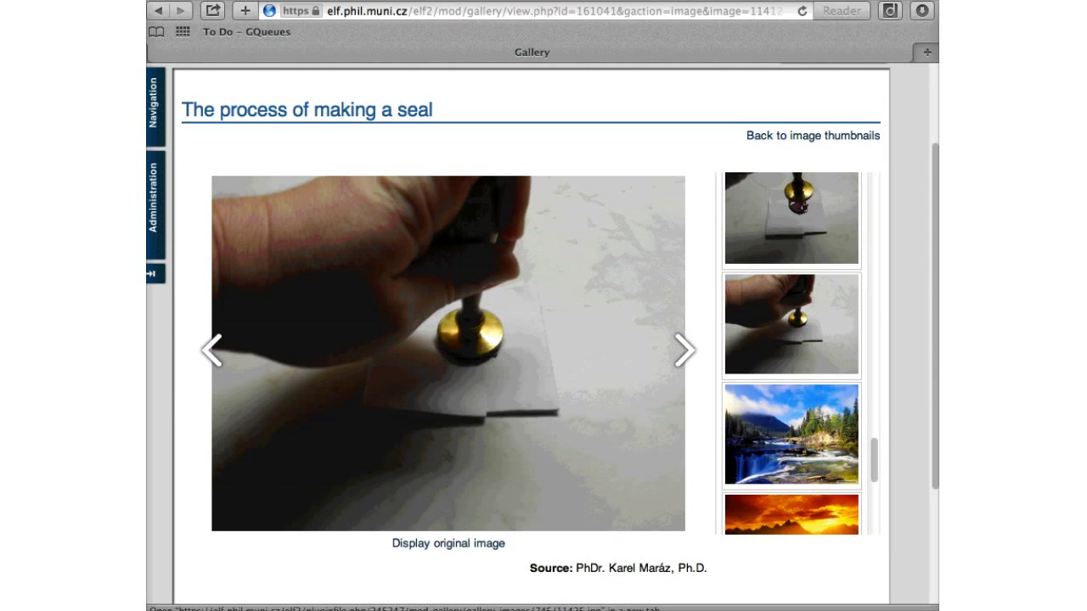
- Open the original of the brass stamp image, examine it at full size, and close it again
{"action": "left_click", "coordinate": [449, 543]}
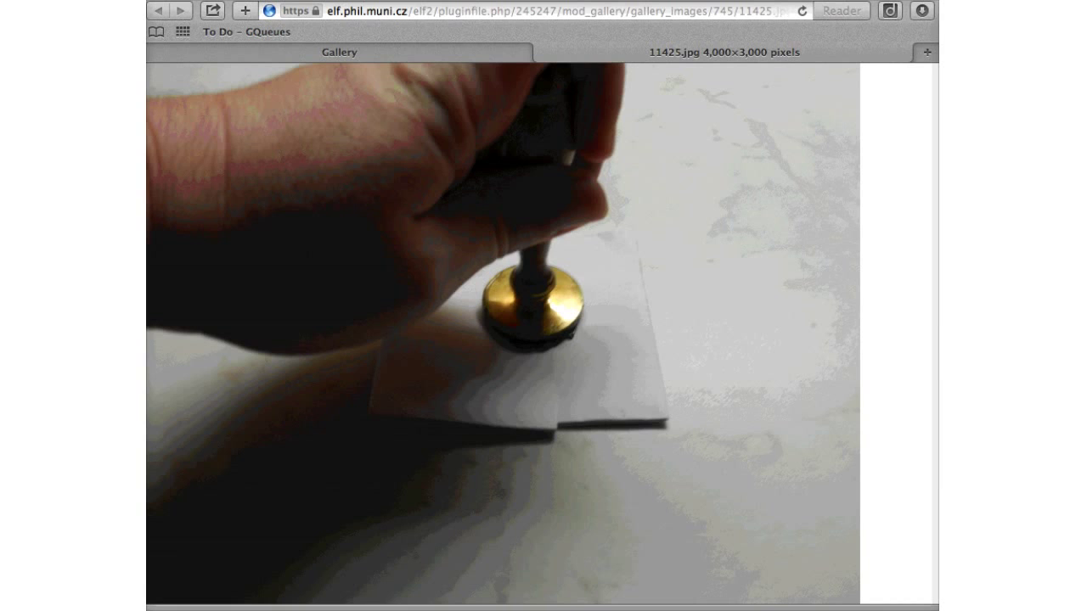
{"action": "left_click", "coordinate": [519, 313]}
{"action": "left_click", "coordinate": [518, 314]}
{"action": "left_click", "coordinate": [485, 282]}
{"action": "scroll", "coordinate": [537, 327], "scroll_direction": "down", "scroll_amount": 5}
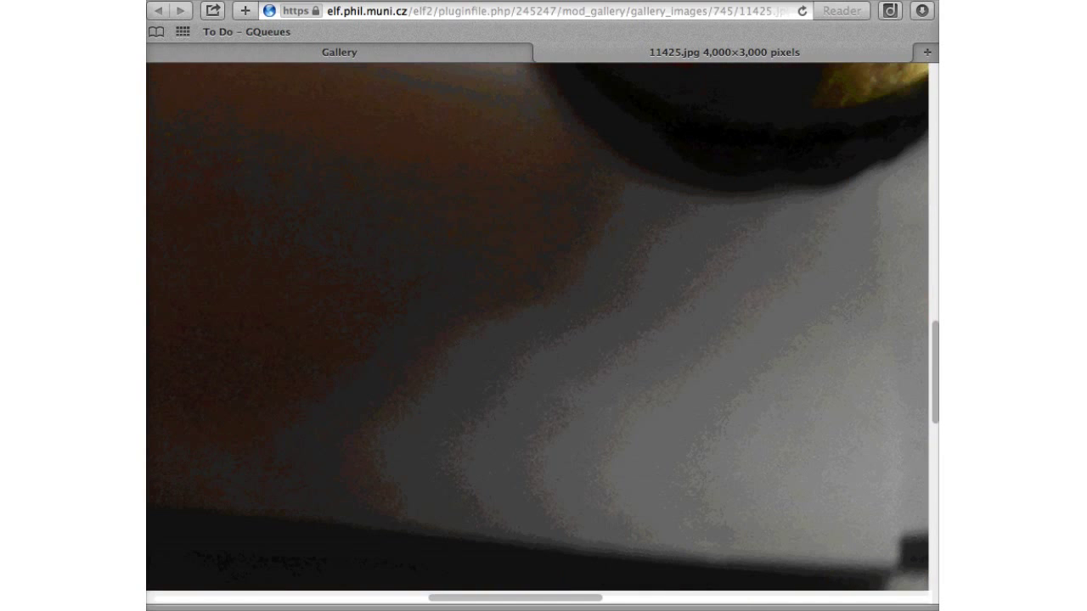
{"action": "key", "text": "super+w"}
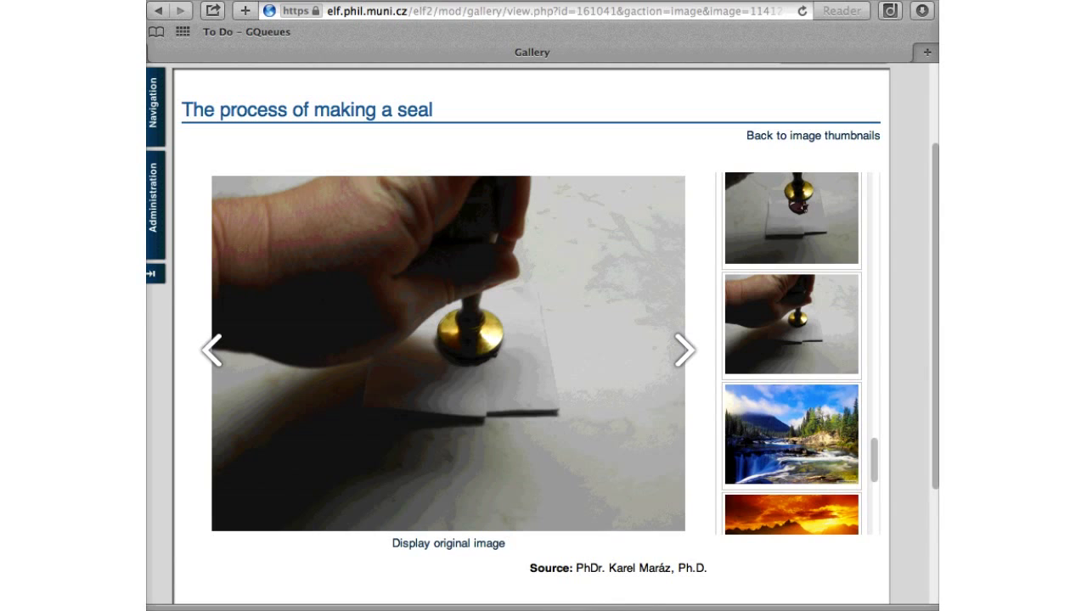
- Highlight the source credit of the brass stamp image and post the comment "Comments" under the image
{"action": "left_click_drag", "start_coordinate": [530, 568], "coordinate": [707, 568]}
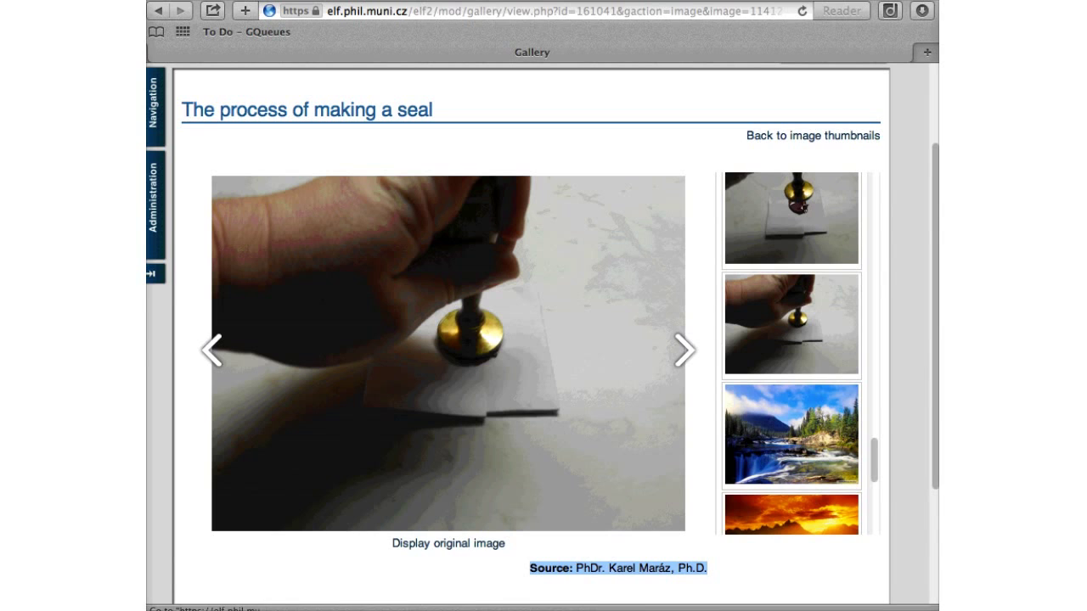
{"action": "scroll", "coordinate": [543, 340], "scroll_direction": "down", "scroll_amount": 3}
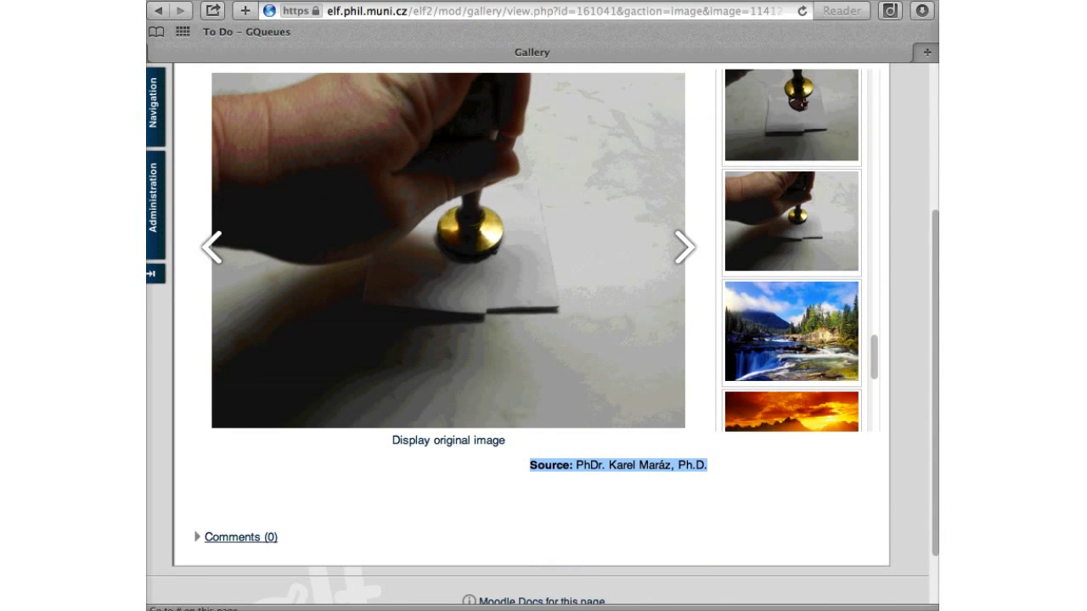
{"action": "left_click", "coordinate": [241, 537]}
{"action": "left_click", "coordinate": [197, 558]}
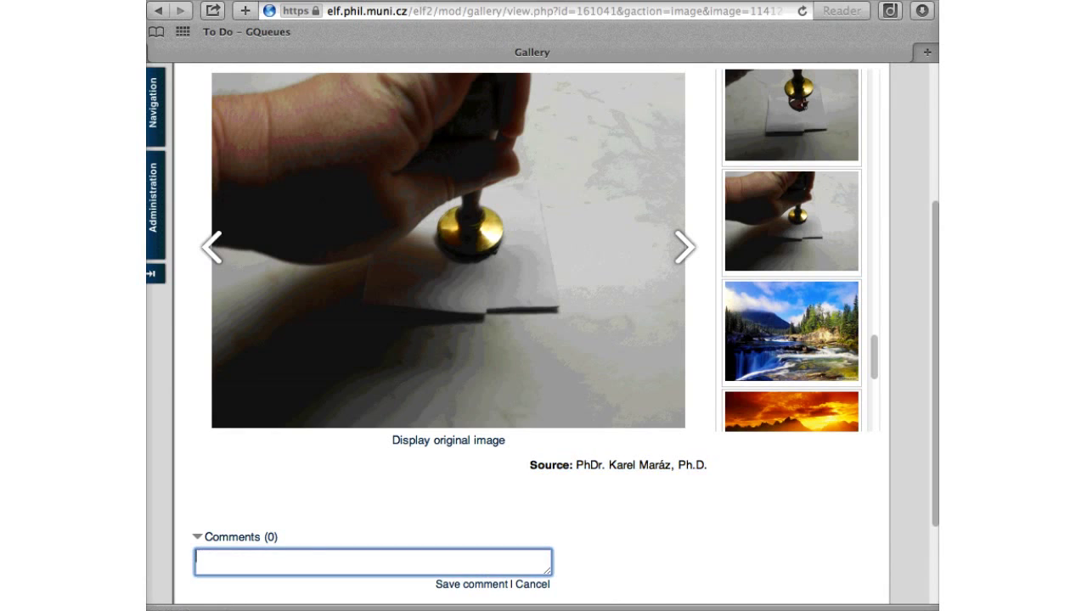
{"action": "type", "text": "Comments"}
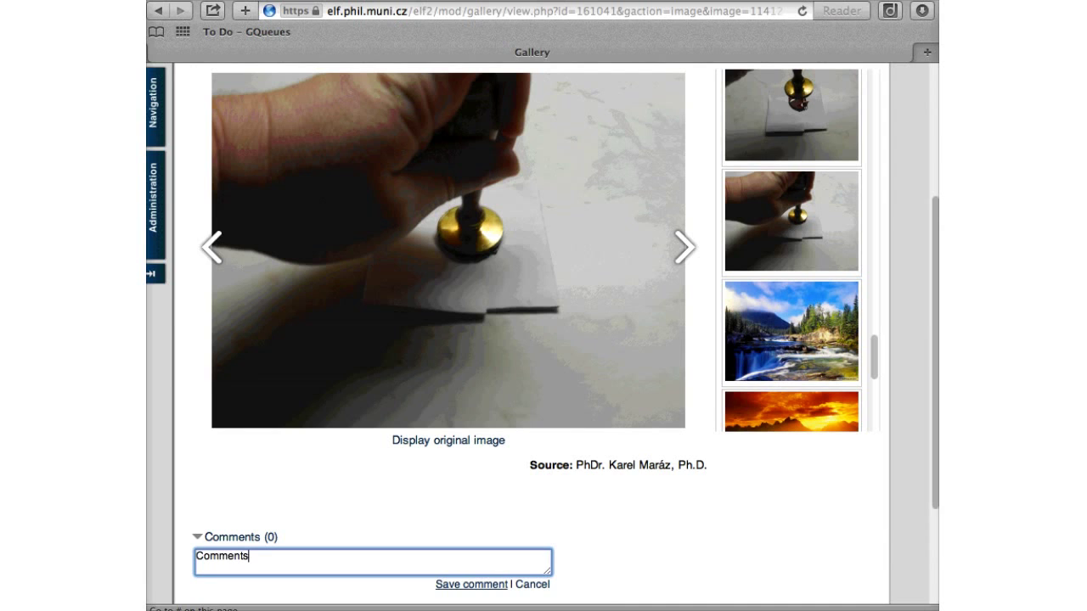
{"action": "left_click", "coordinate": [471, 584]}
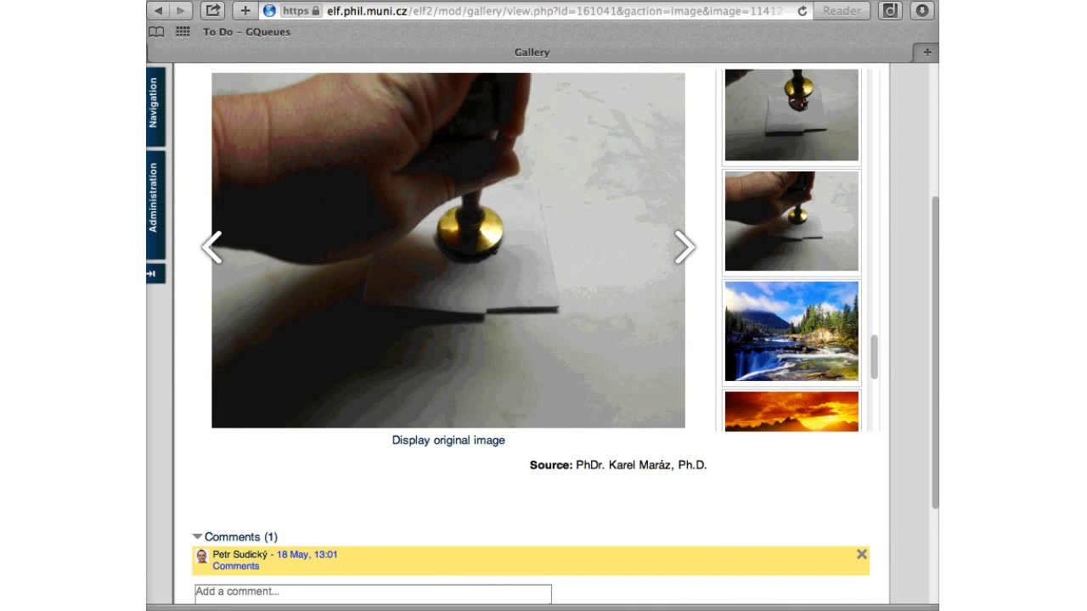
- Return to the image thumbnails of The process of making a seal and look through the whole set
{"action": "scroll", "coordinate": [532, 333], "scroll_direction": "up", "scroll_amount": 3}
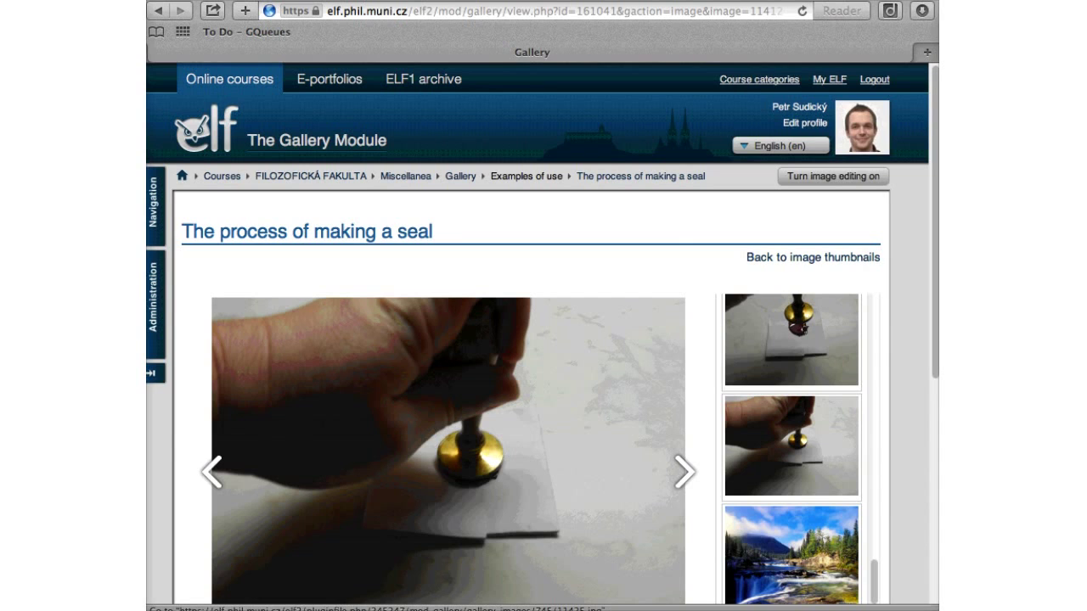
{"action": "left_click", "coordinate": [812, 257]}
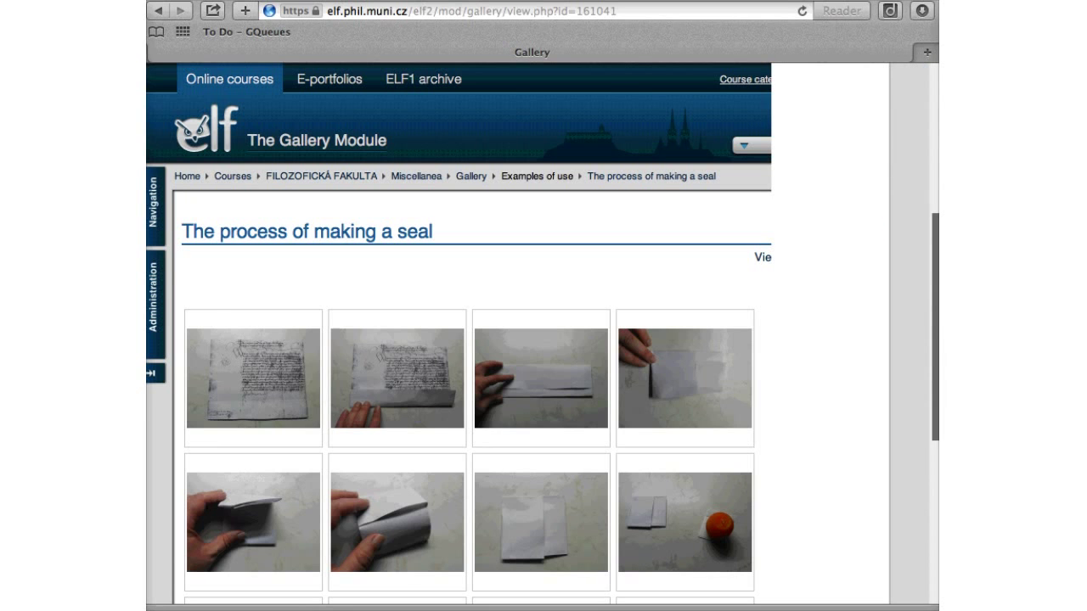
{"action": "scroll", "coordinate": [467, 339], "scroll_direction": "down", "scroll_amount": 7}
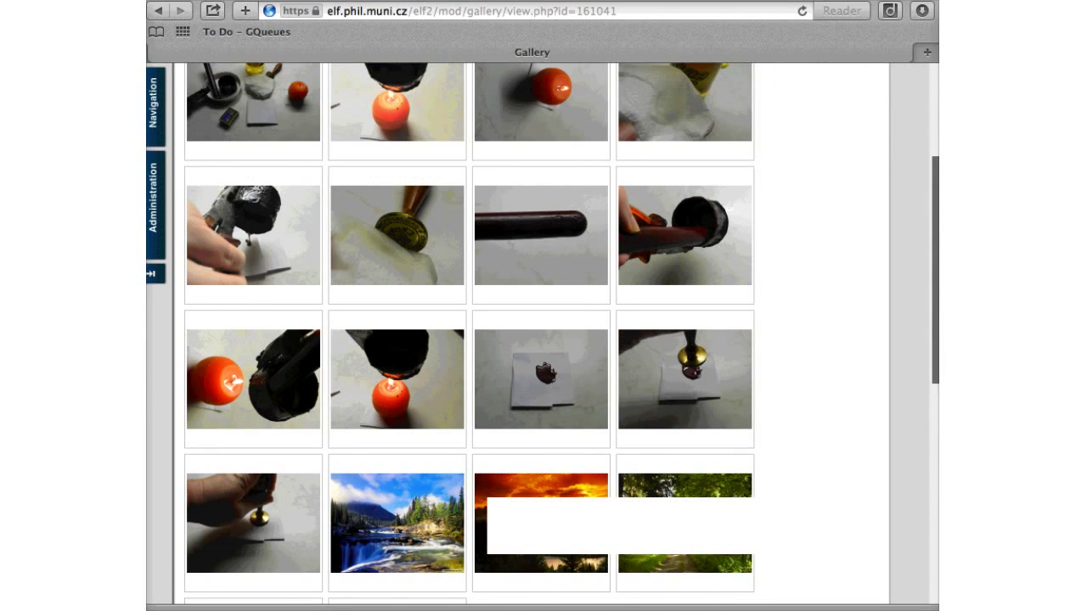
{"action": "scroll", "coordinate": [467, 340], "scroll_direction": "up", "scroll_amount": 6}
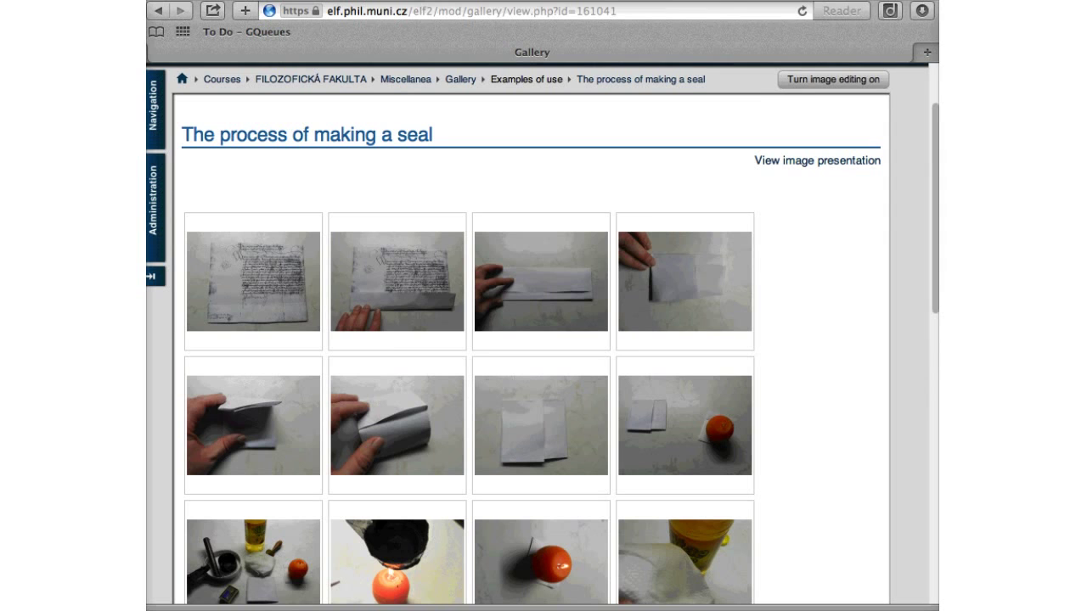
- Turn on image editing for the seal gallery and move the second image behind the third
{"action": "left_click", "coordinate": [832, 79]}
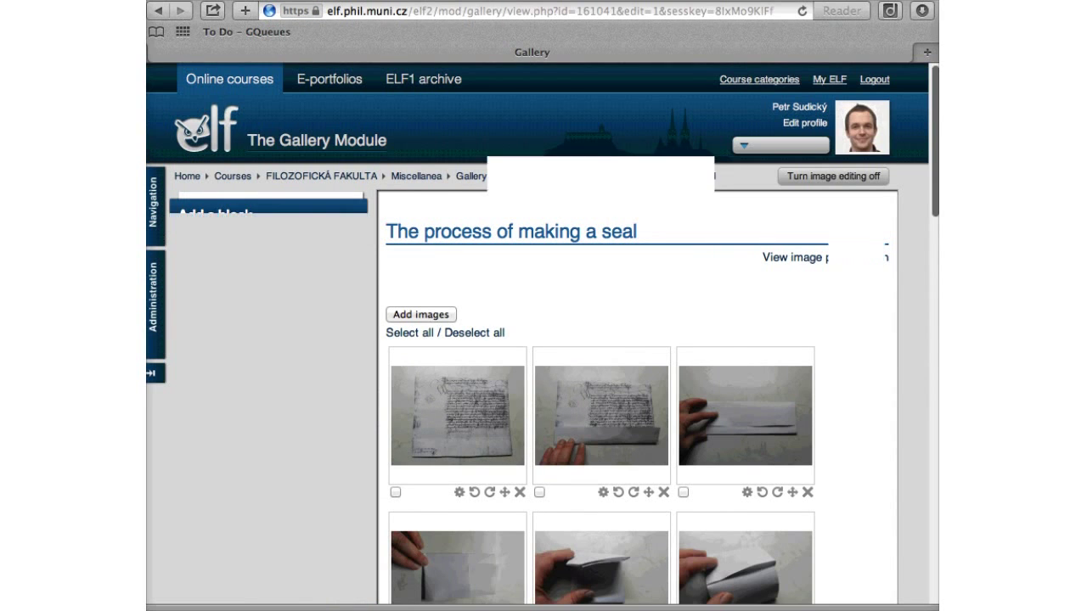
{"action": "scroll", "coordinate": [637, 340], "scroll_direction": "down", "scroll_amount": 5}
{"action": "scroll", "coordinate": [458, 170], "scroll_direction": "up", "scroll_amount": 1}
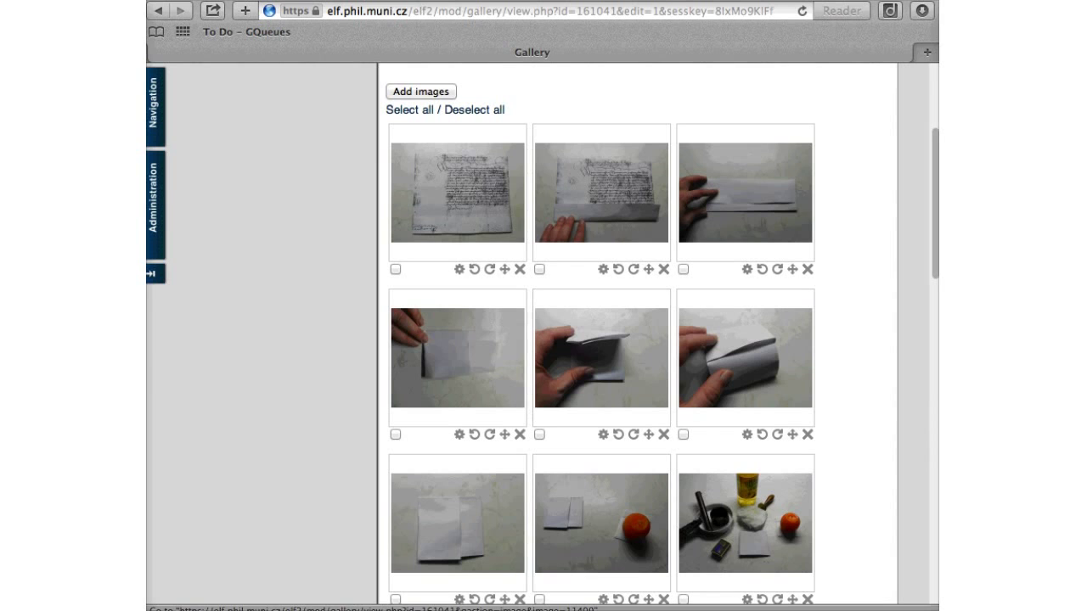
{"action": "left_click_drag", "start_coordinate": [648, 269], "coordinate": [806, 199]}
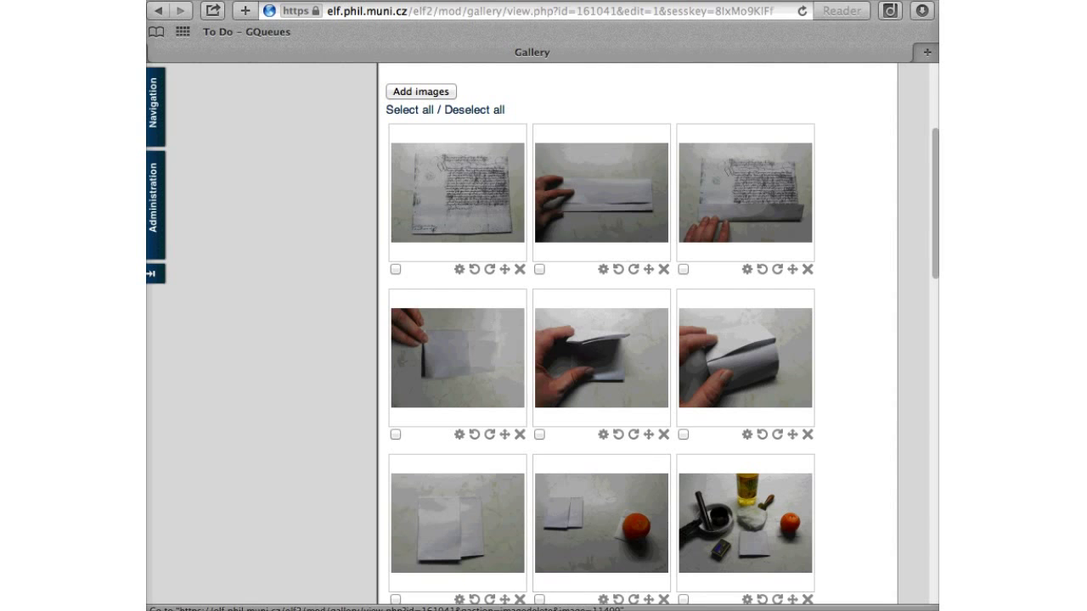
- Delete the gallery's fifth image, showing hands holding the folded paper open, and confirm the deletion
{"action": "left_click", "coordinate": [663, 599]}
{"action": "key", "text": "Return"}
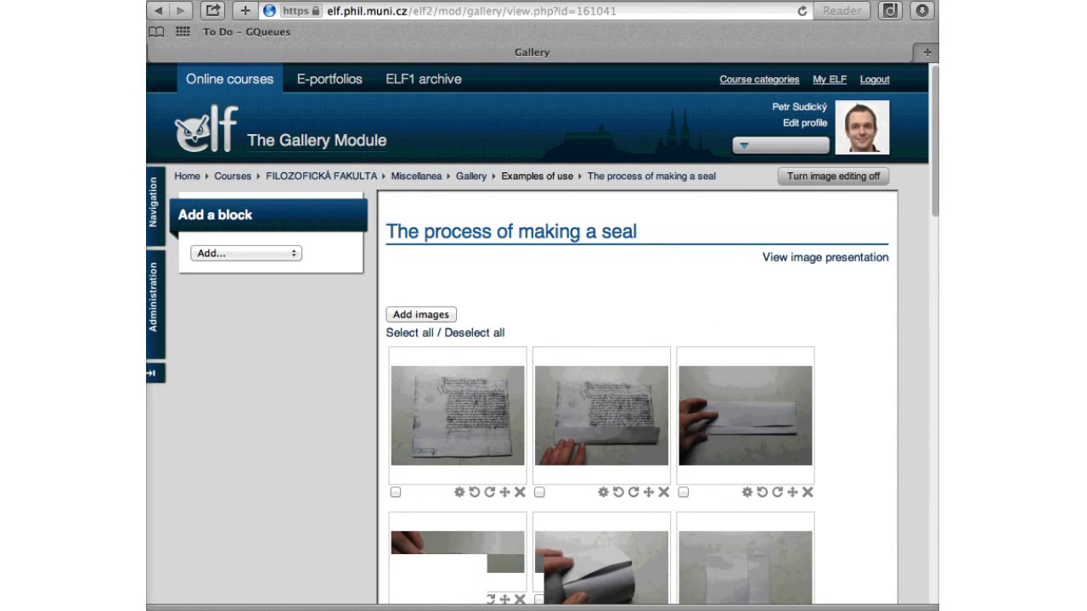
- Delete three images together: the brass stamp resting on cloth, the dark wax stick, and the wax stick held beside the blackened spoon
{"action": "scroll", "coordinate": [543, 340], "scroll_direction": "down", "scroll_amount": 5}
{"action": "scroll", "coordinate": [543, 339], "scroll_direction": "up", "scroll_amount": 4}
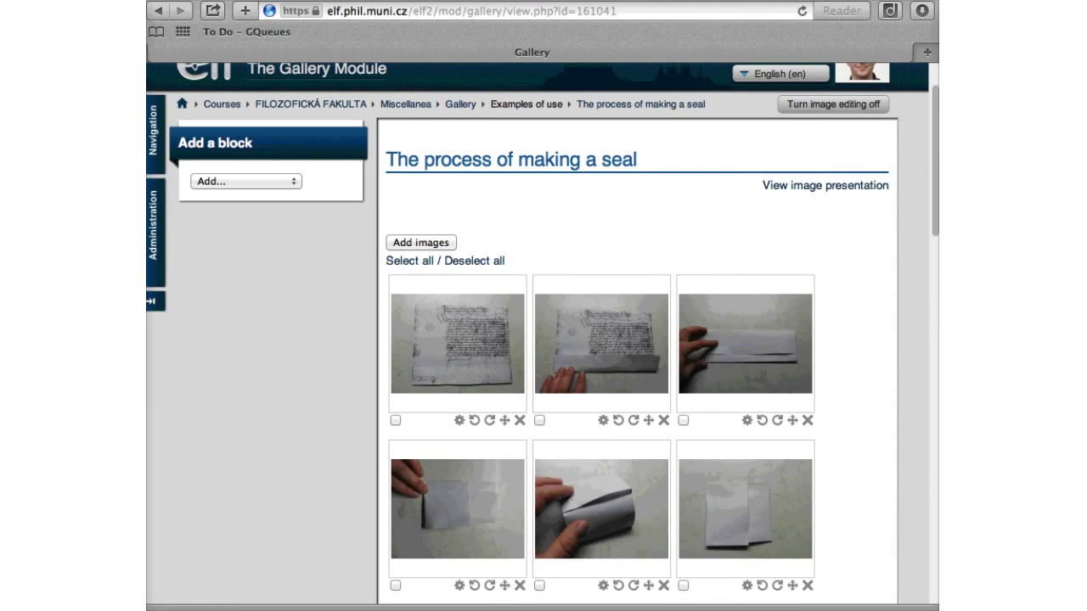
{"action": "scroll", "coordinate": [601, 340], "scroll_direction": "down", "scroll_amount": 10}
{"action": "left_click", "coordinate": [395, 308]}
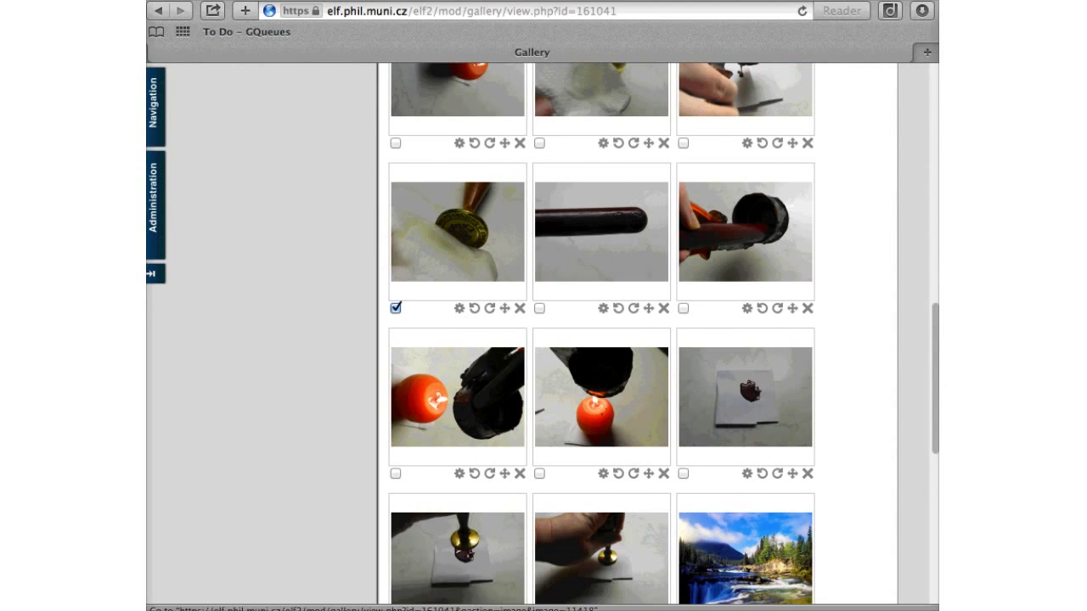
{"action": "left_click", "coordinate": [539, 308]}
{"action": "left_click", "coordinate": [683, 308]}
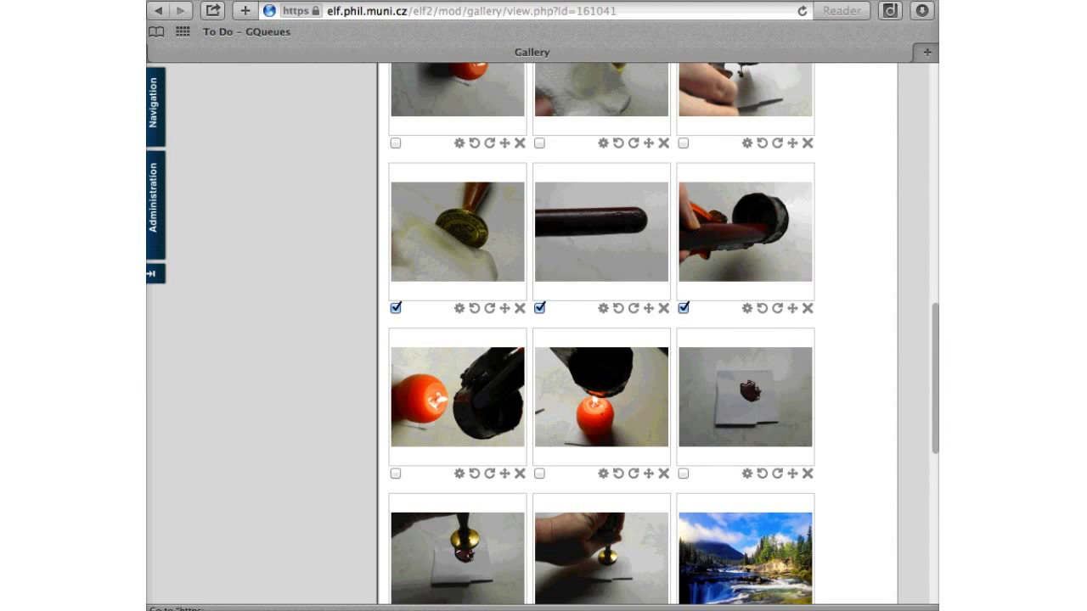
{"action": "scroll", "coordinate": [594, 340], "scroll_direction": "down", "scroll_amount": 6}
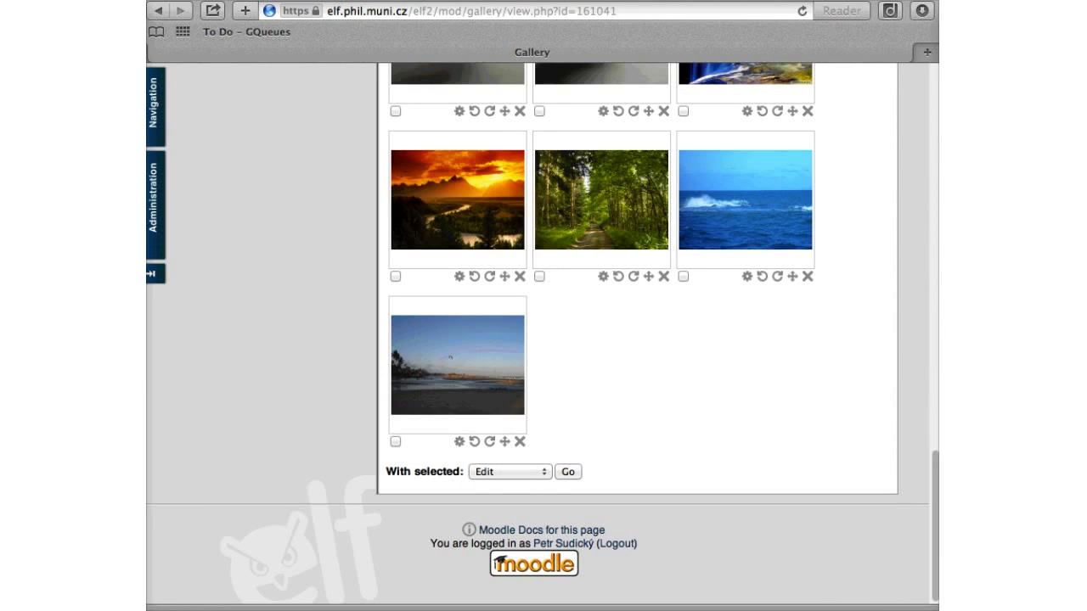
{"action": "left_click", "coordinate": [509, 471]}
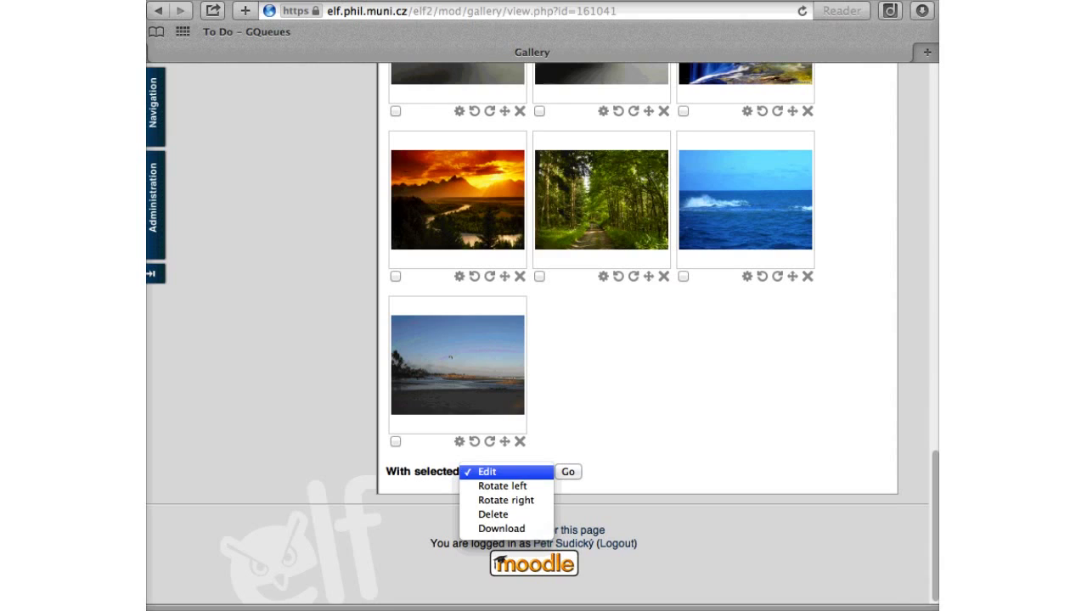
{"action": "left_click", "coordinate": [493, 514]}
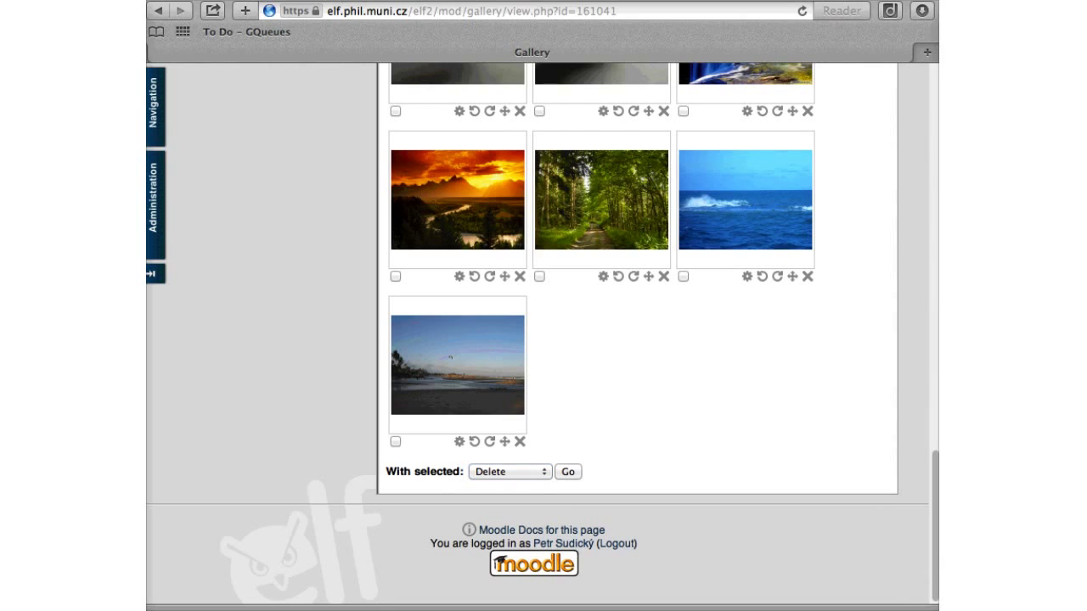
{"action": "left_click", "coordinate": [567, 471]}
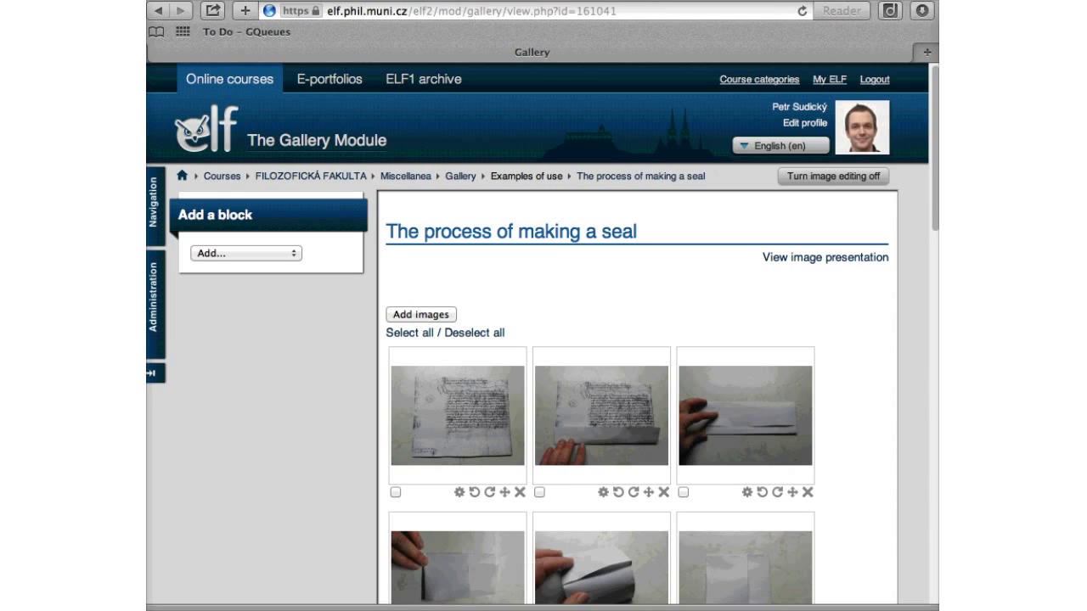
- Add Nature.zip from the Desktop folder to the seal gallery and upload its images
{"action": "left_click", "coordinate": [421, 314]}
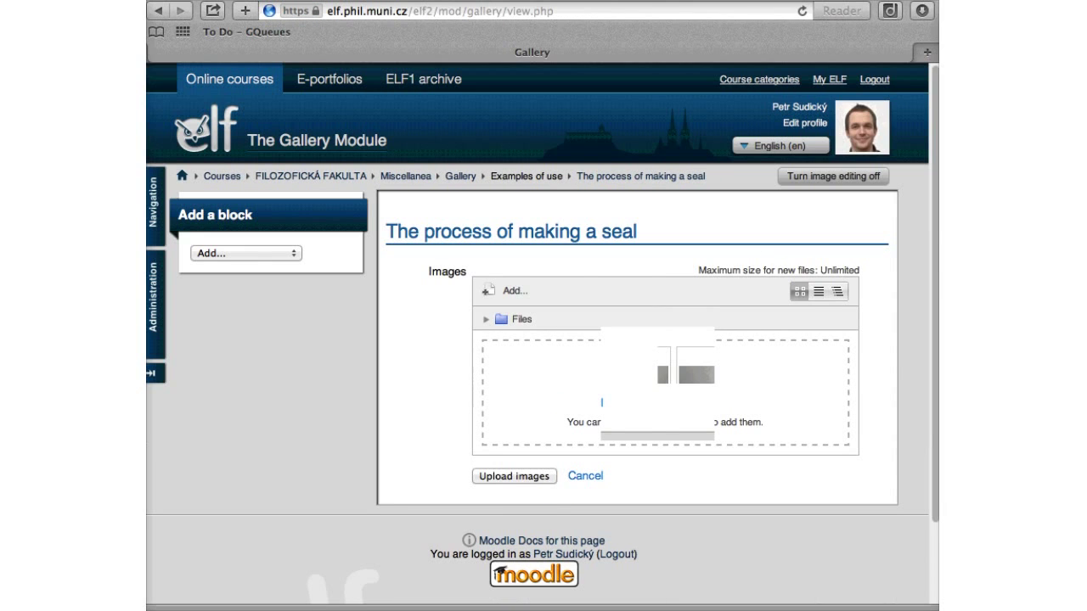
{"action": "left_click", "coordinate": [655, 365]}
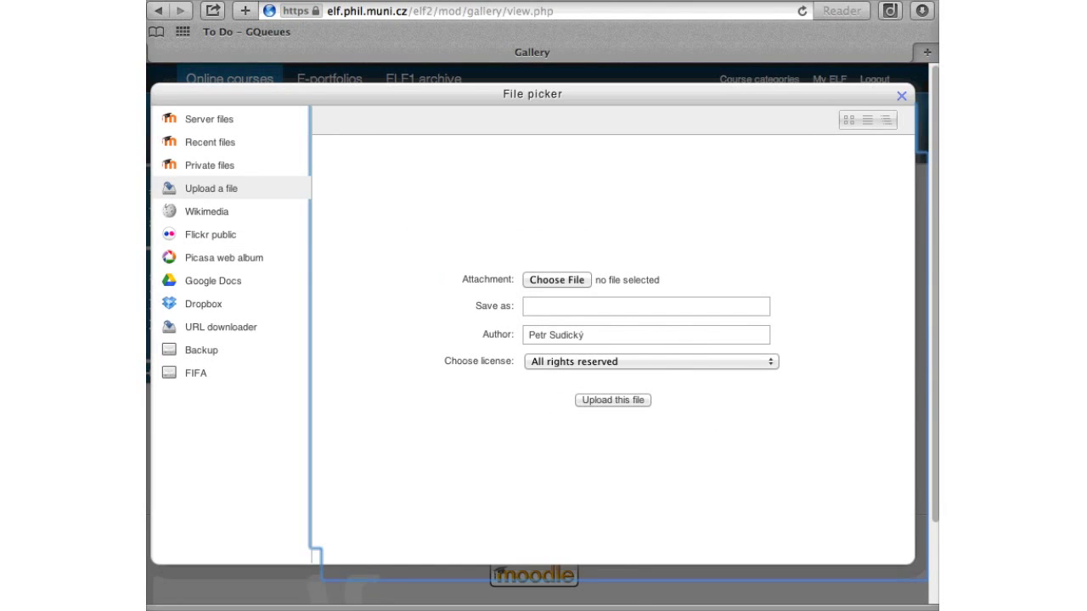
{"action": "left_click", "coordinate": [556, 279]}
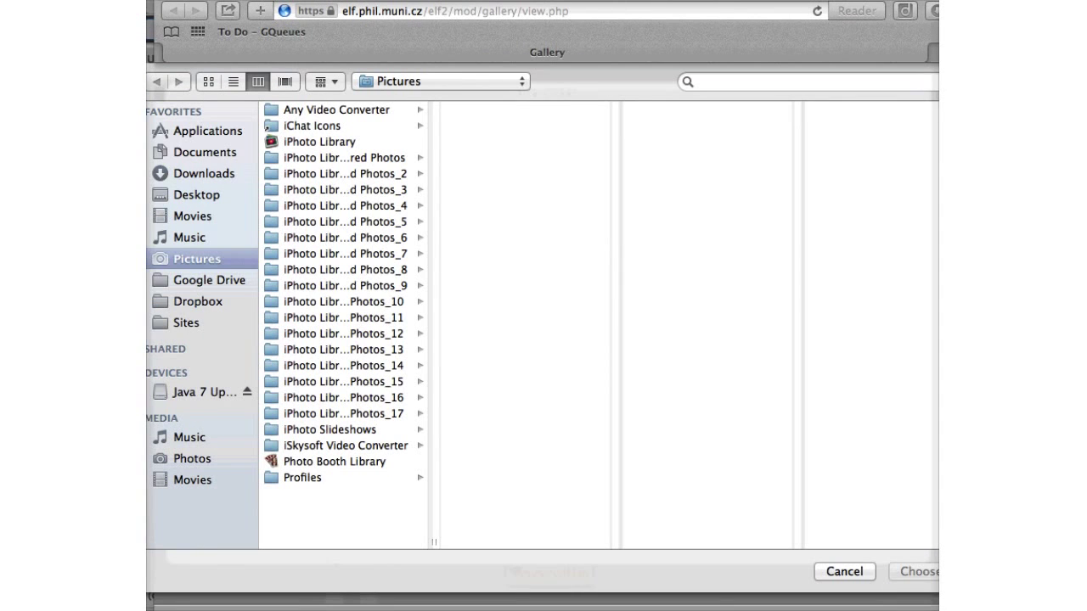
{"action": "left_click", "coordinate": [197, 195]}
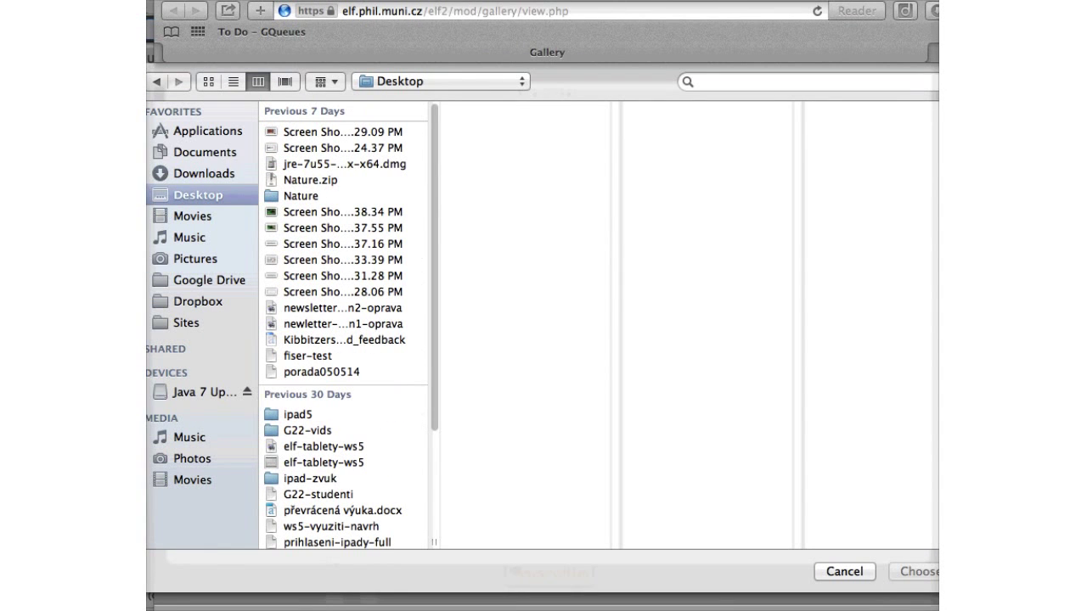
{"action": "double_click", "coordinate": [309, 180]}
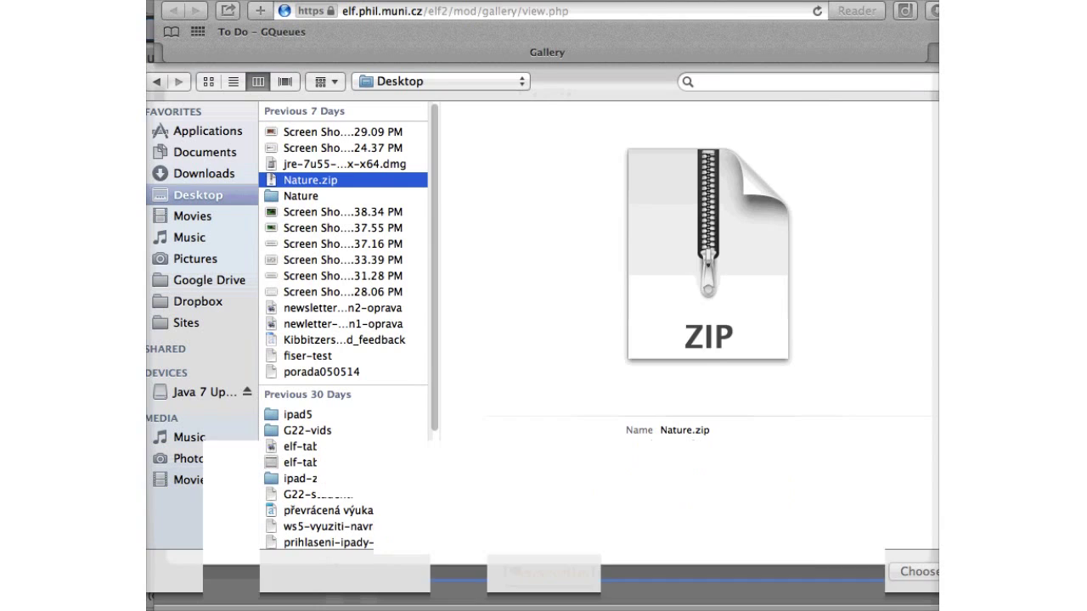
{"action": "key", "text": "Return"}
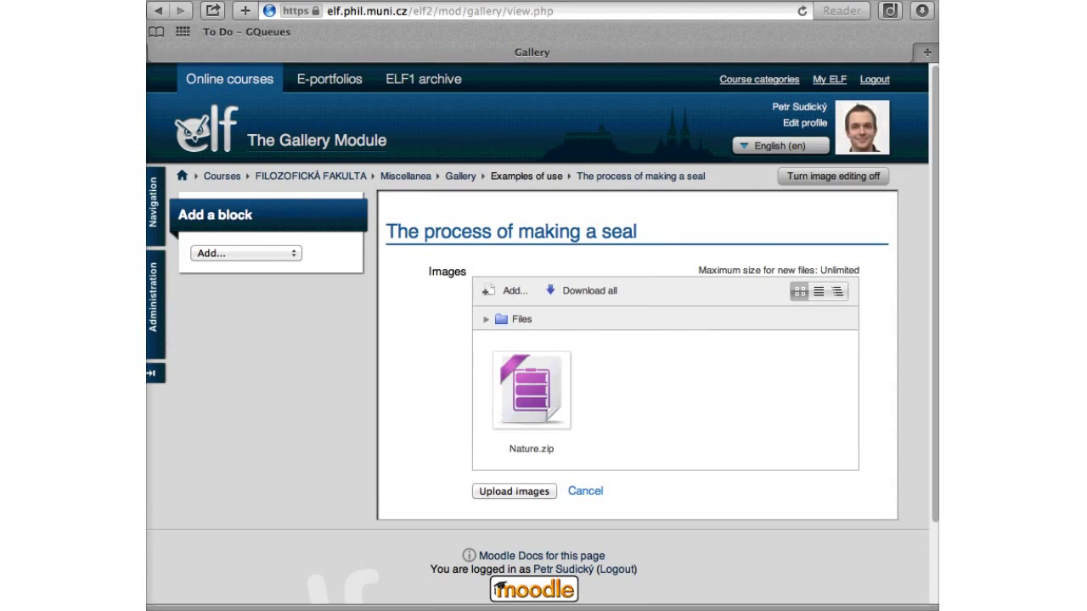
{"action": "key", "text": "Return"}
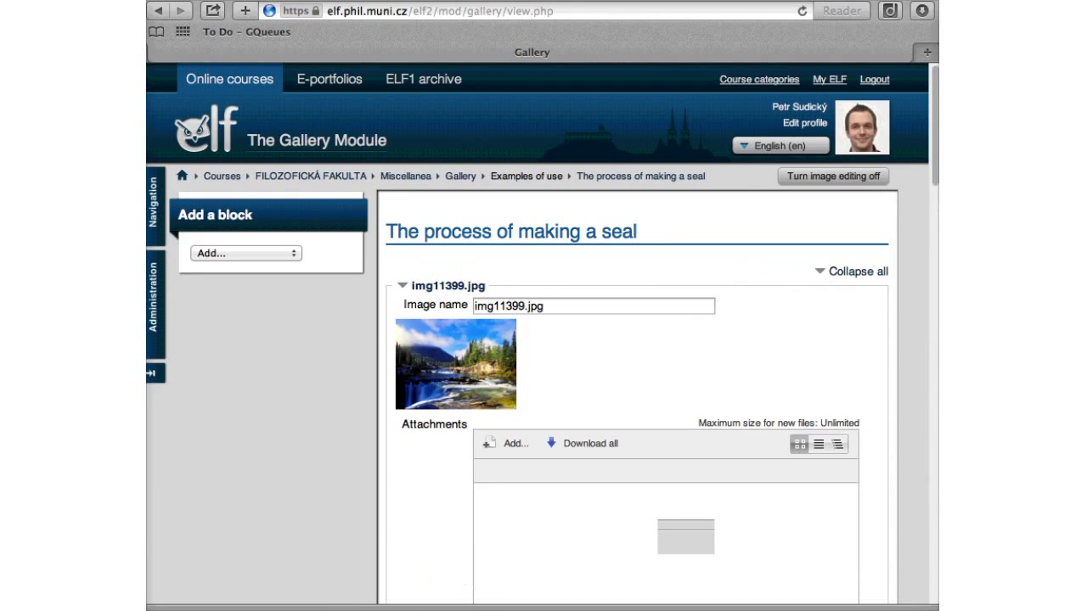
- Examine the name, description, attachment, ownership and source fields offered for the uploaded images
{"action": "scroll", "coordinate": [543, 339], "scroll_direction": "down", "scroll_amount": 3}
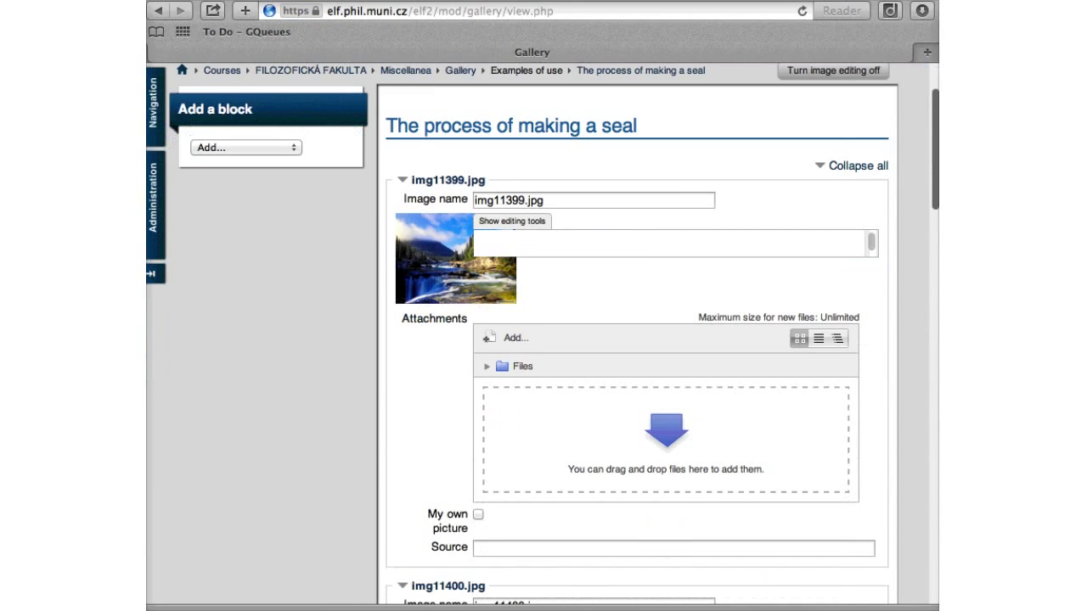
{"action": "scroll", "coordinate": [636, 340], "scroll_direction": "down", "scroll_amount": 3}
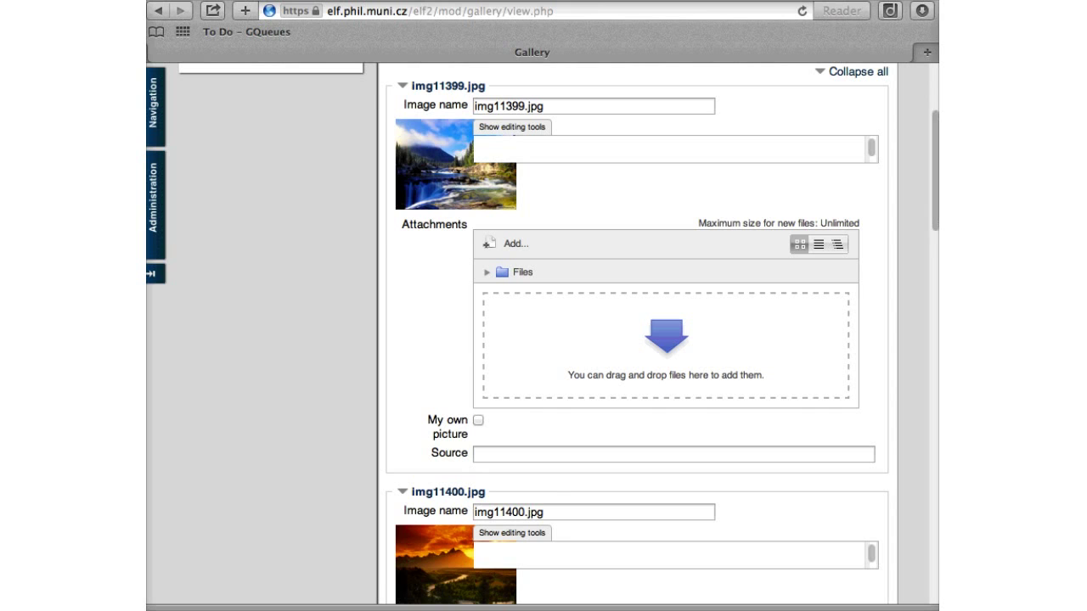
{"action": "scroll", "coordinate": [544, 340], "scroll_direction": "up", "scroll_amount": 3}
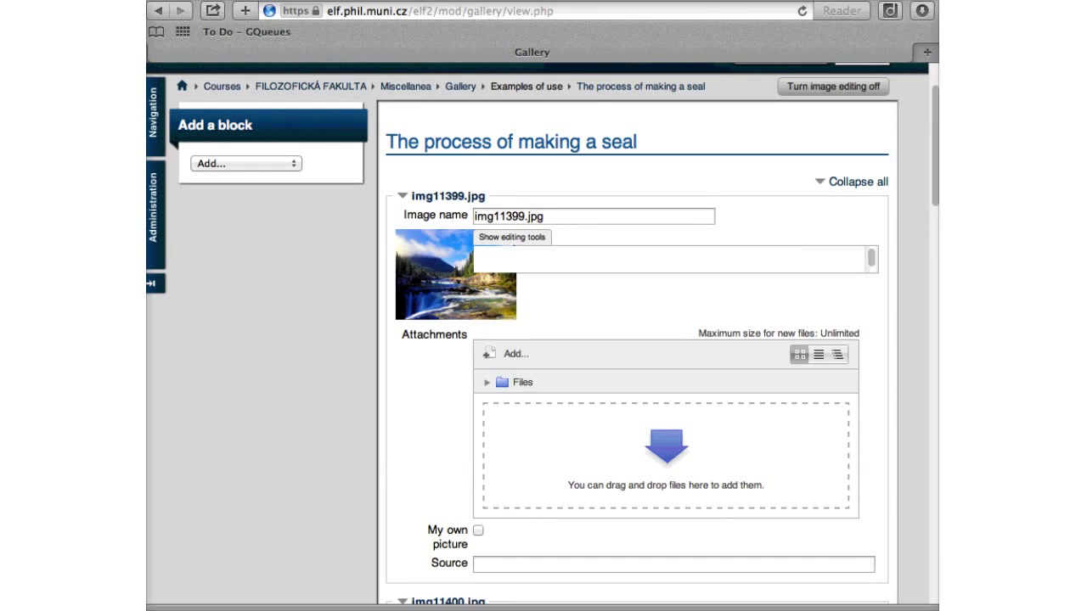
{"action": "scroll", "coordinate": [543, 340], "scroll_direction": "up", "scroll_amount": 1}
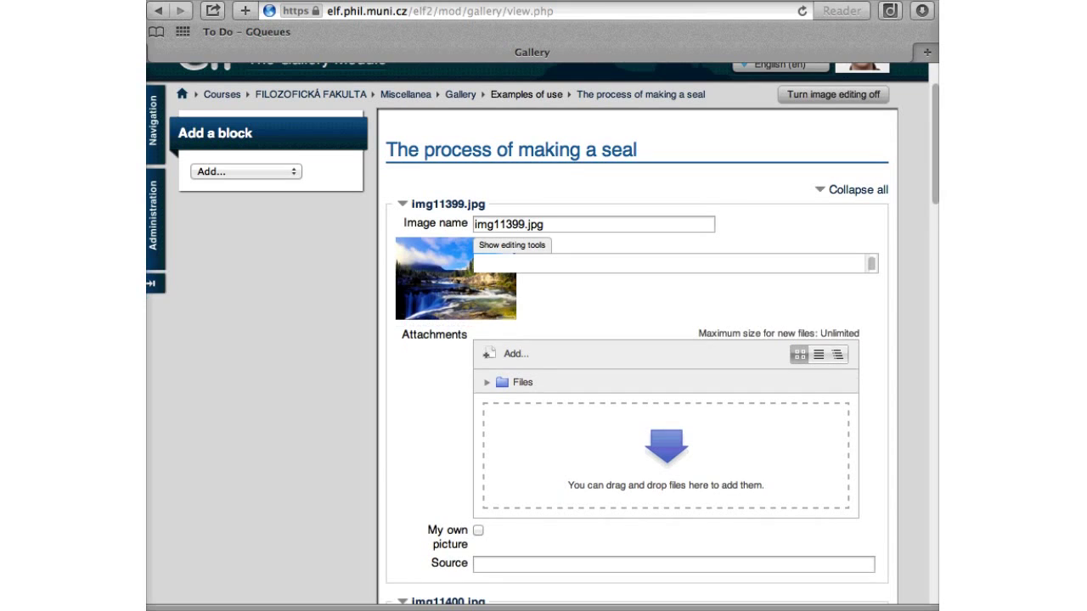
{"action": "scroll", "coordinate": [544, 340], "scroll_direction": "down", "scroll_amount": 1}
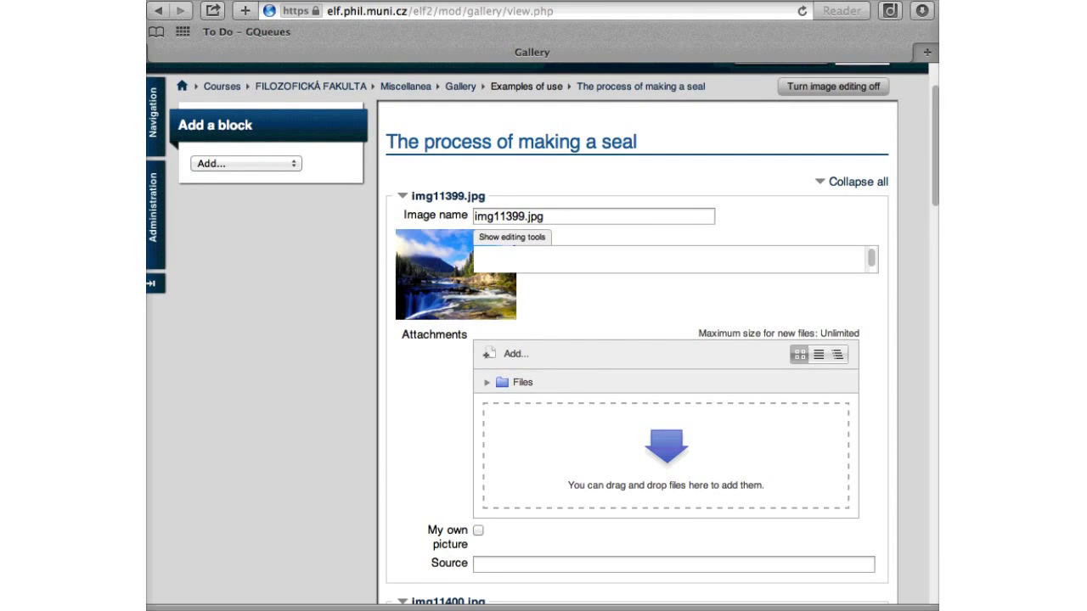
{"action": "scroll", "coordinate": [637, 340], "scroll_direction": "down", "scroll_amount": 3}
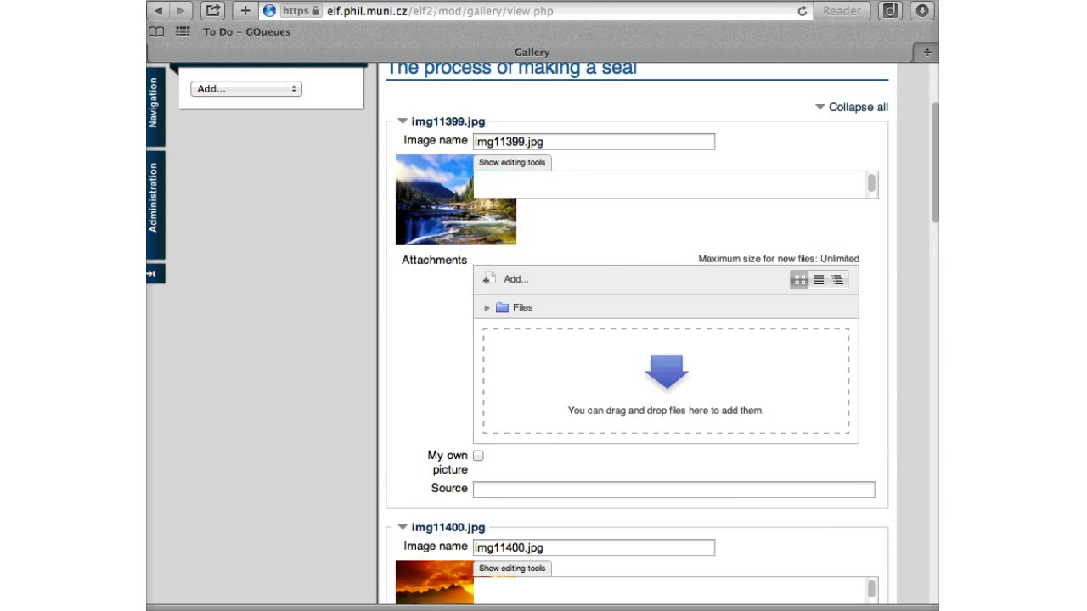
{"action": "scroll", "coordinate": [636, 340], "scroll_direction": "down", "scroll_amount": 2}
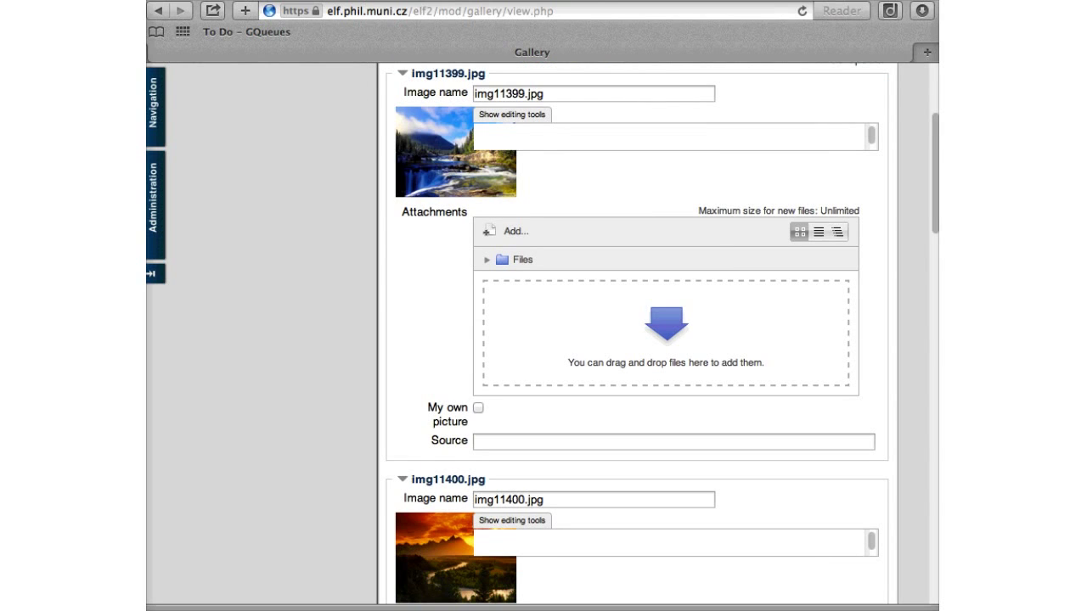
- Enter "descriptions" as the description of img11399.jpg, the waterfall image
{"action": "scroll", "coordinate": [636, 340], "scroll_direction": "up", "scroll_amount": 1}
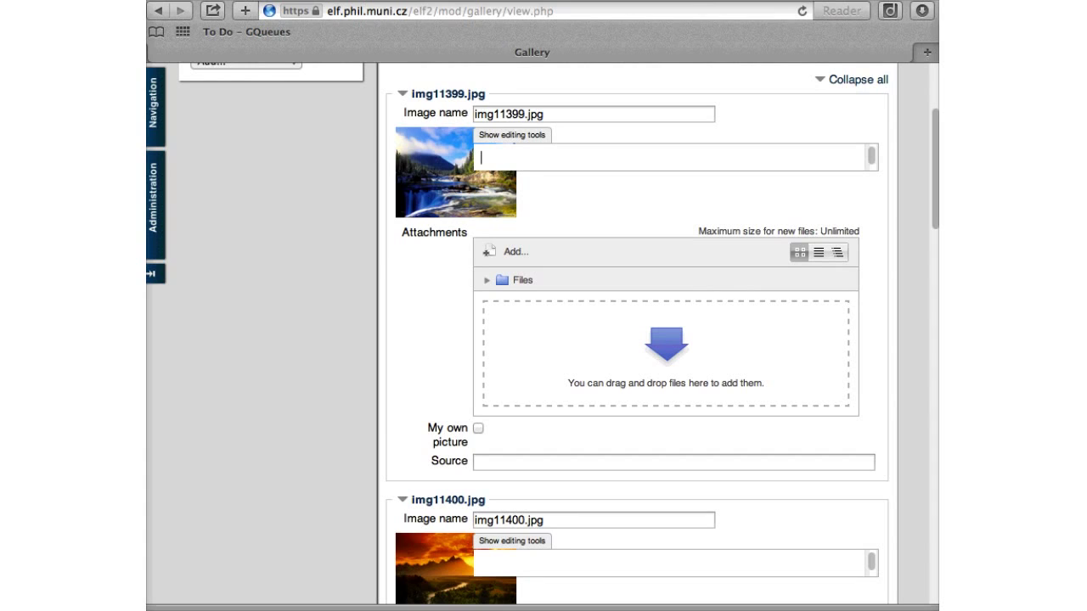
{"action": "type", "text": "de"}
{"action": "type", "text": "scr"}
{"action": "key", "text": "BackSpace"}
{"action": "type", "text": "riptions"}
- Mark img11399.jpg and img11400.jpg as own pictures
{"action": "scroll", "coordinate": [636, 340], "scroll_direction": "down", "scroll_amount": 3}
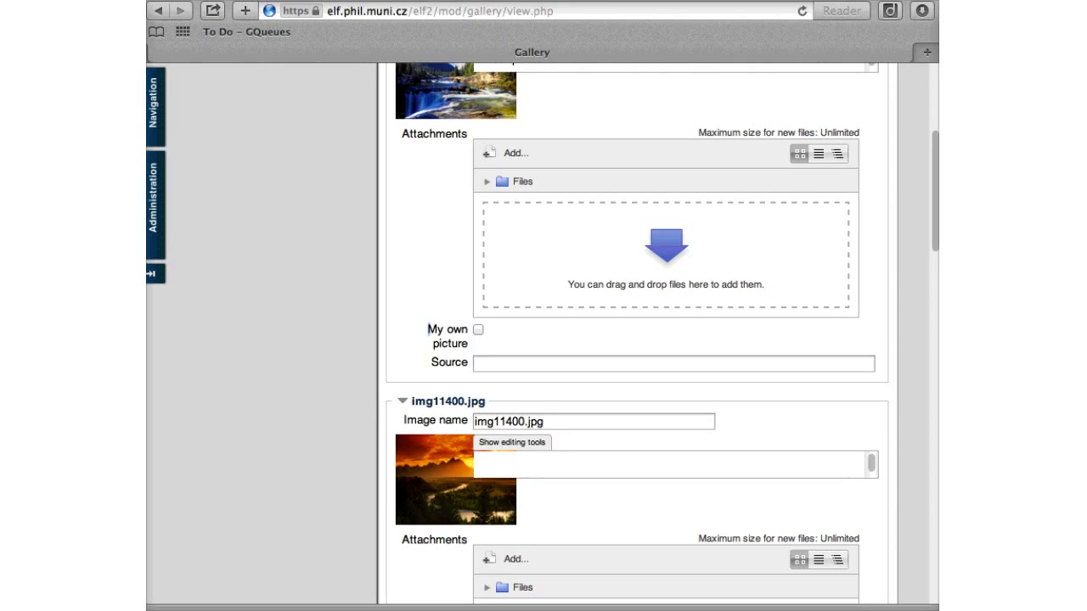
{"action": "left_click_drag", "start_coordinate": [428, 329], "coordinate": [468, 363]}
{"action": "left_click", "coordinate": [475, 363]}
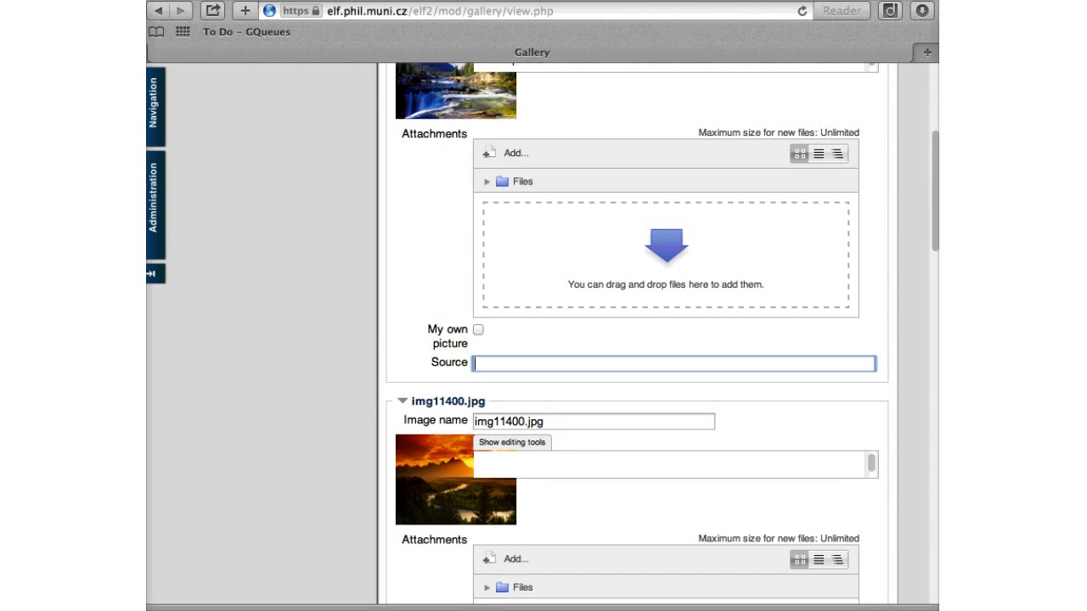
{"action": "left_click", "coordinate": [478, 329]}
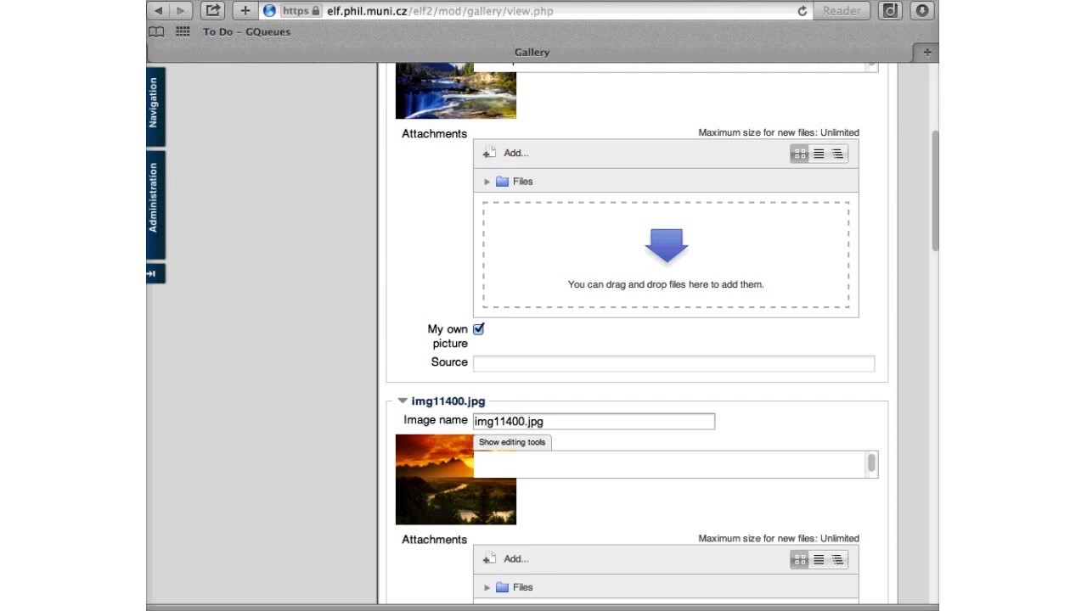
{"action": "scroll", "coordinate": [662, 339], "scroll_direction": "down", "scroll_amount": 5}
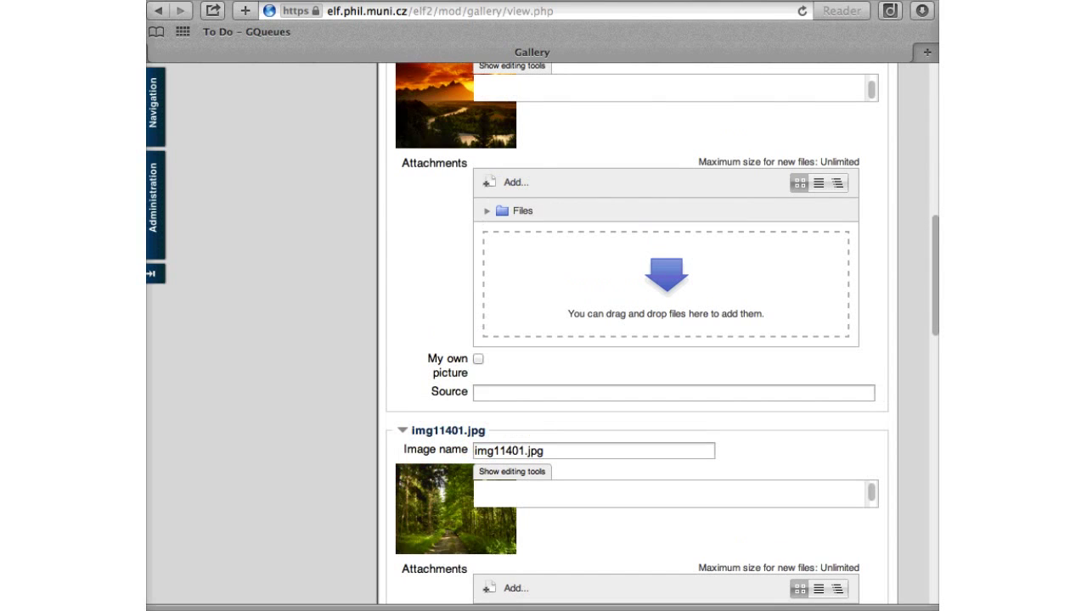
{"action": "left_click", "coordinate": [478, 358]}
- Enter "listing" as the source of img11401.jpg and "source" as the source of img11402.jpg
{"action": "scroll", "coordinate": [637, 339], "scroll_direction": "down", "scroll_amount": 5}
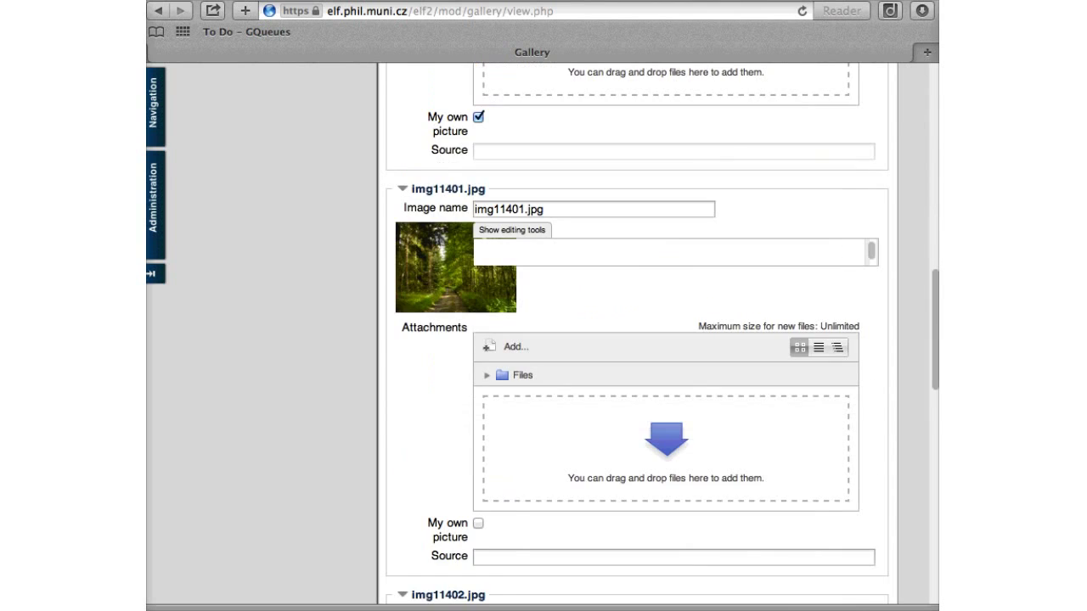
{"action": "left_click", "coordinate": [477, 397]}
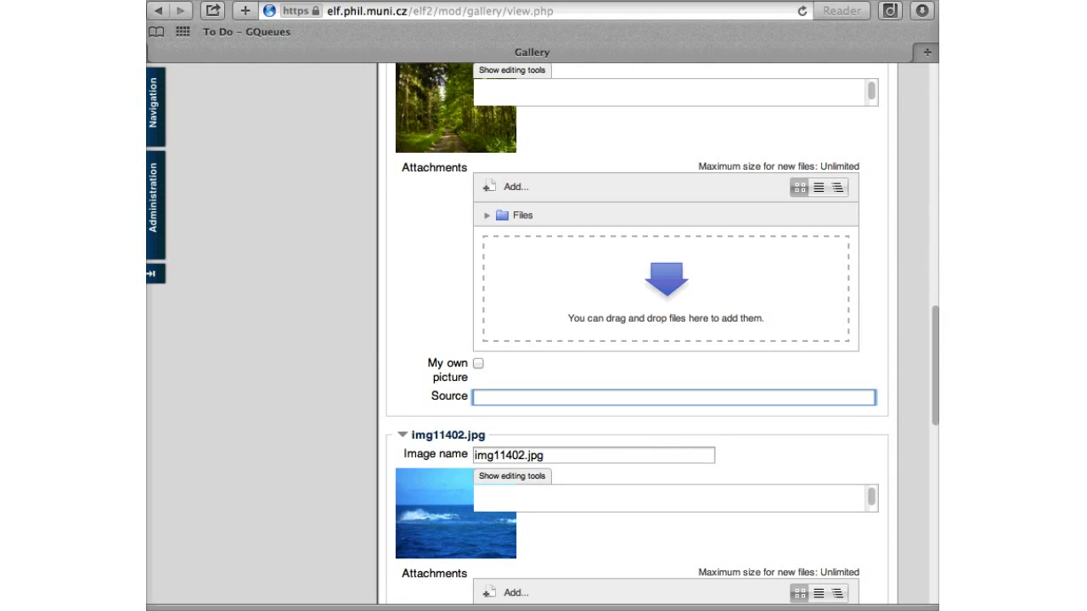
{"action": "type", "text": "listing"}
{"action": "scroll", "coordinate": [636, 340], "scroll_direction": "down", "scroll_amount": 5}
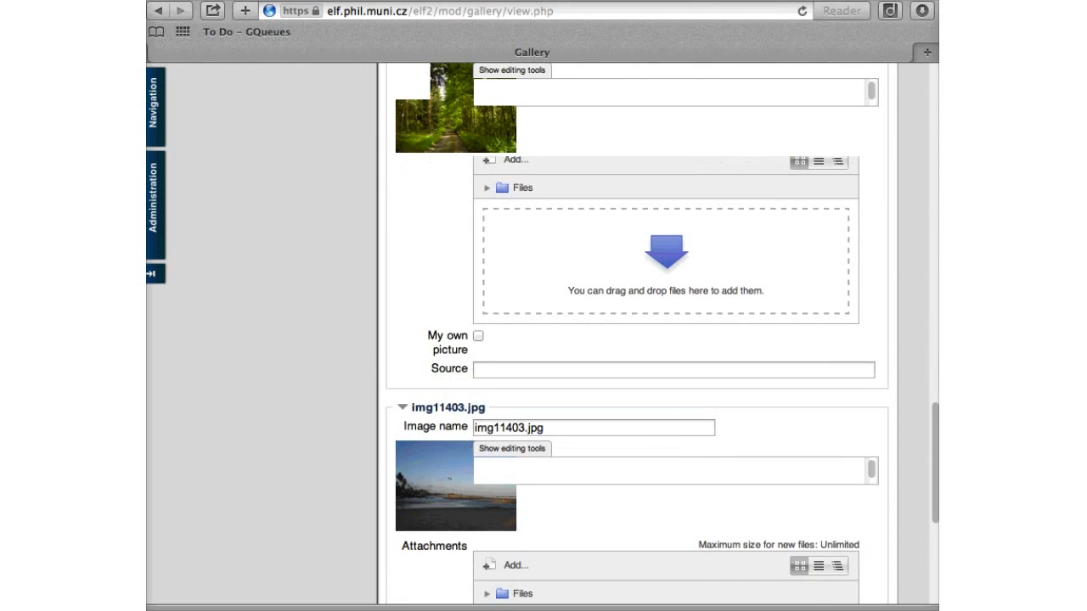
{"action": "left_click", "coordinate": [477, 370]}
{"action": "type", "text": "source"}
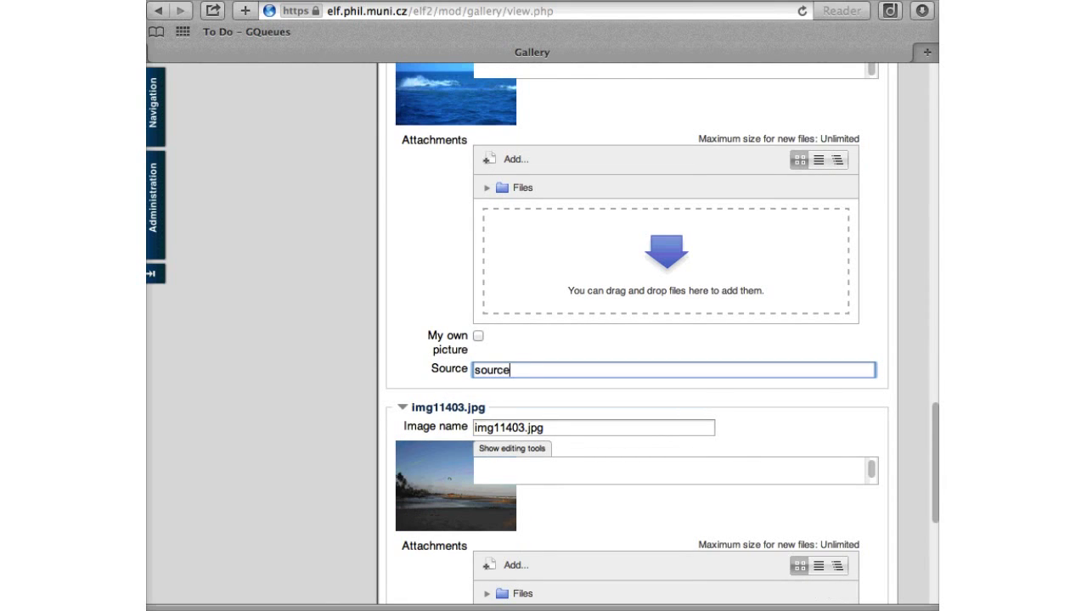
- Mark img11403.jpg as an own picture and save the images
{"action": "scroll", "coordinate": [637, 340], "scroll_direction": "down", "scroll_amount": 3}
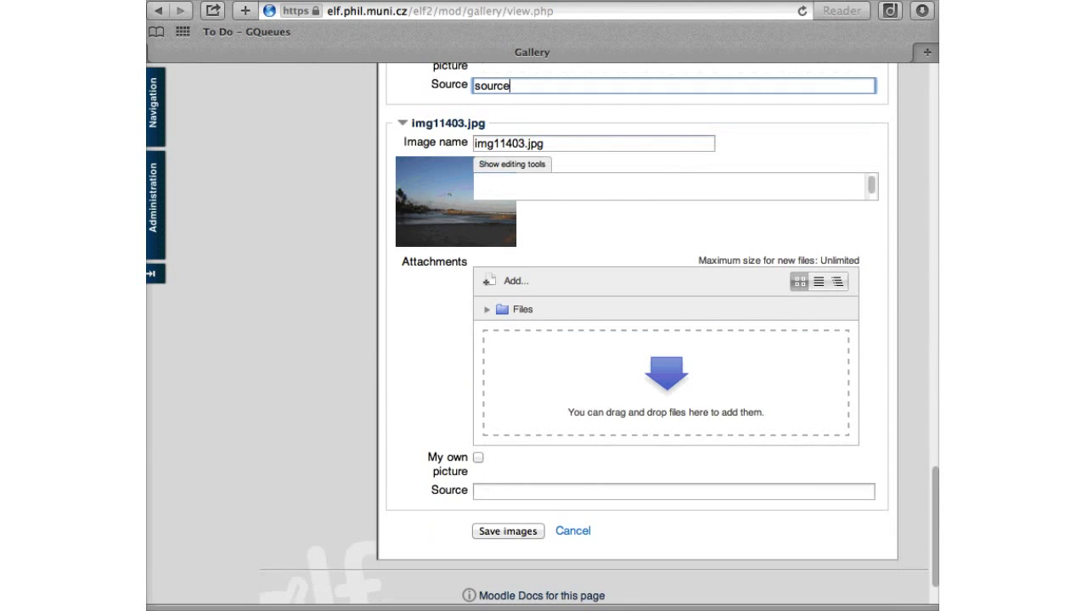
{"action": "left_click", "coordinate": [478, 457]}
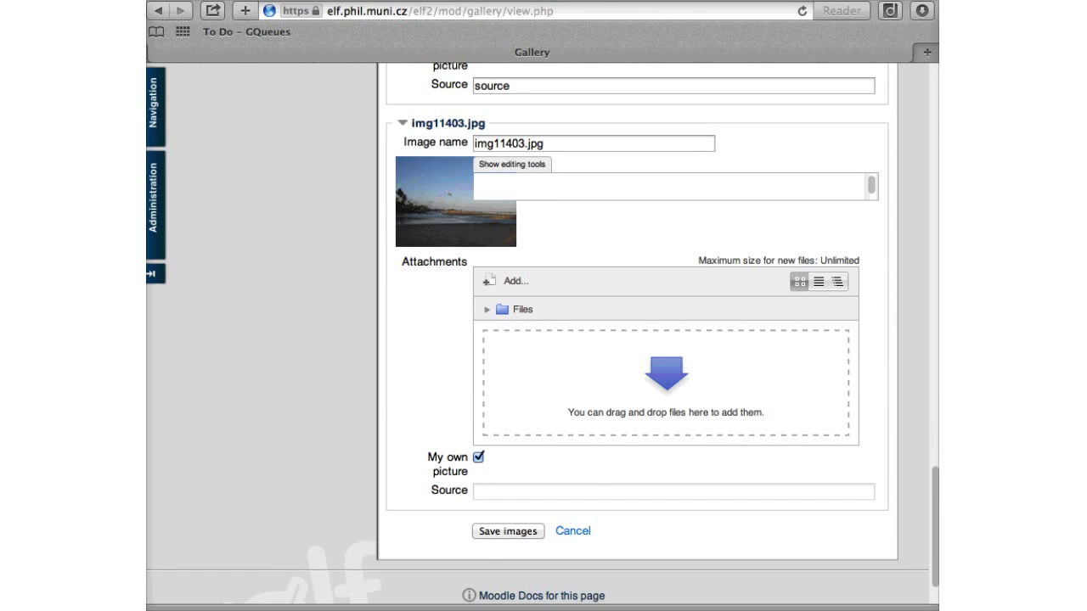
{"action": "key", "text": "Return"}
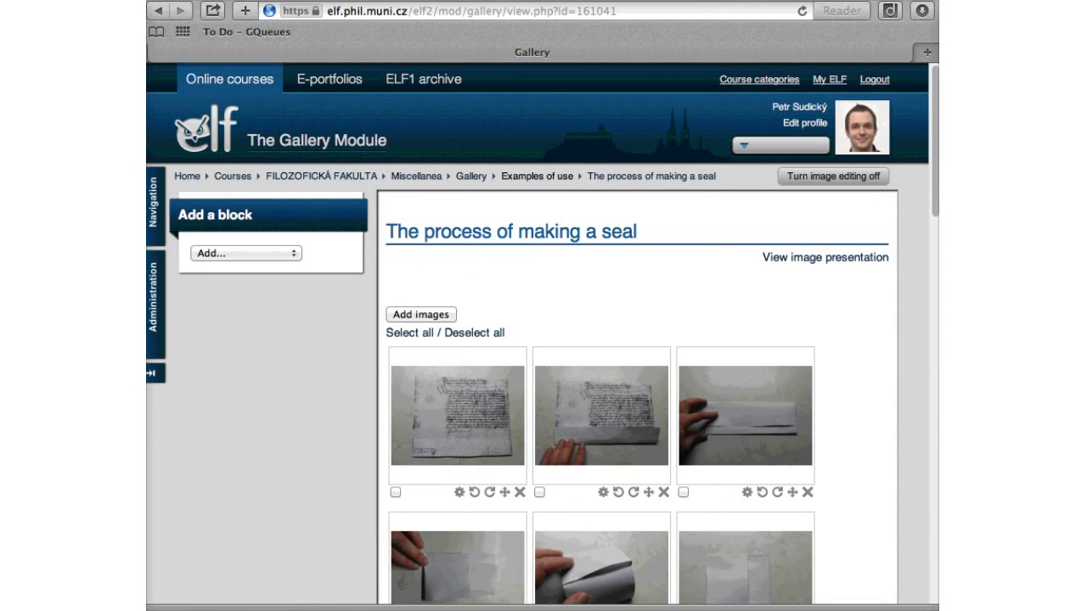
- Find the newly added nature images at the end of the gallery and open the last one, the beach photo
{"action": "scroll", "coordinate": [457, 365], "scroll_direction": "down", "scroll_amount": 10}
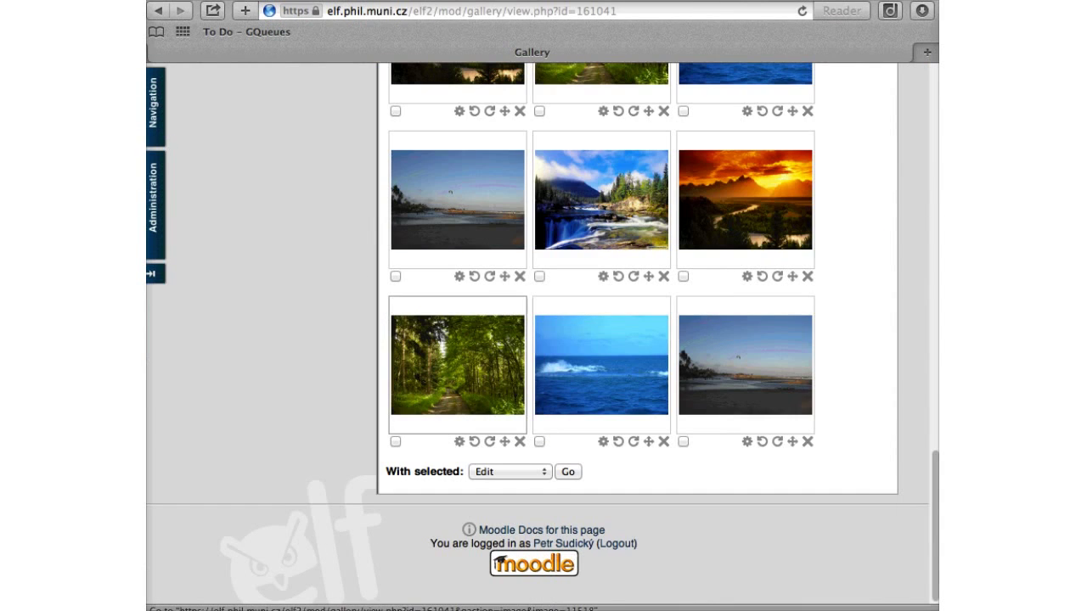
{"action": "scroll", "coordinate": [745, 365], "scroll_direction": "up", "scroll_amount": 1}
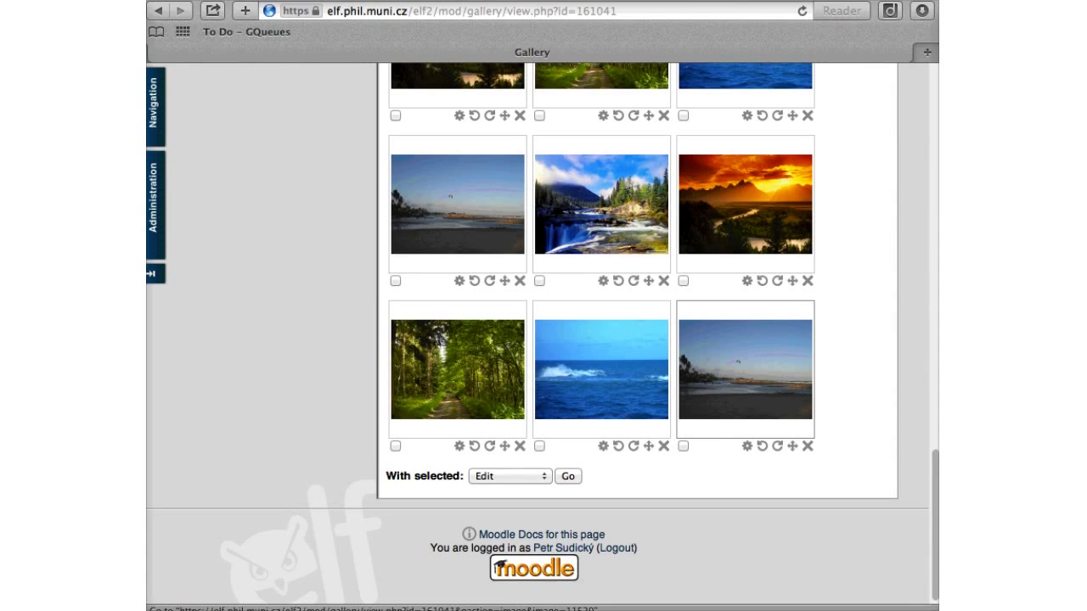
{"action": "left_click", "coordinate": [744, 369]}
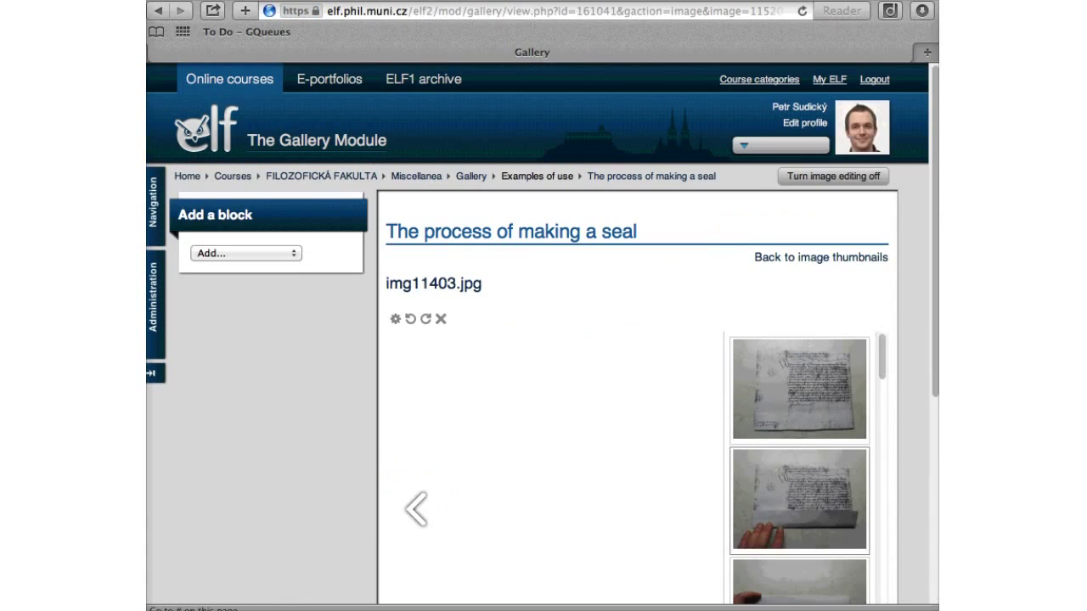
- Review the author credit and comments area of the beach image, and switch to the BigBlueButton live session
{"action": "scroll", "coordinate": [543, 382], "scroll_direction": "down", "scroll_amount": 5}
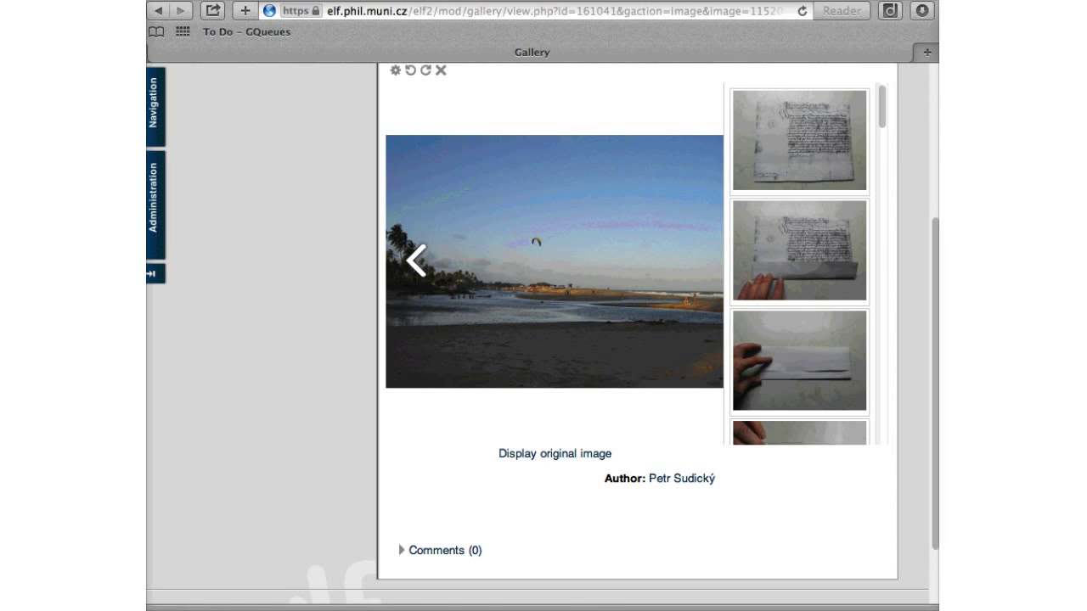
{"action": "scroll", "coordinate": [544, 339], "scroll_direction": "up", "scroll_amount": 5}
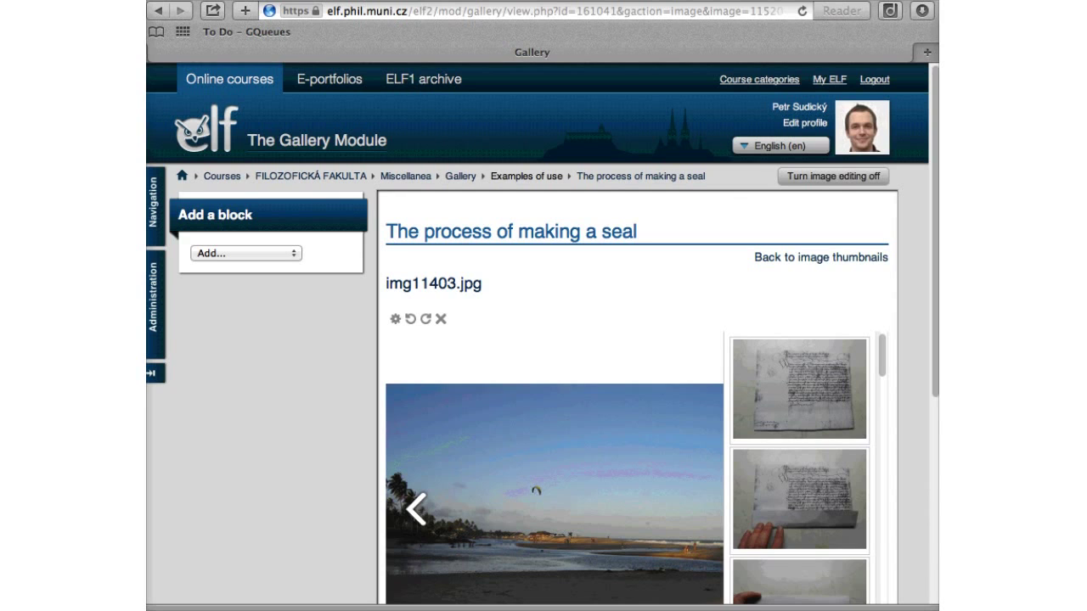
{"action": "key", "text": "super+grave"}
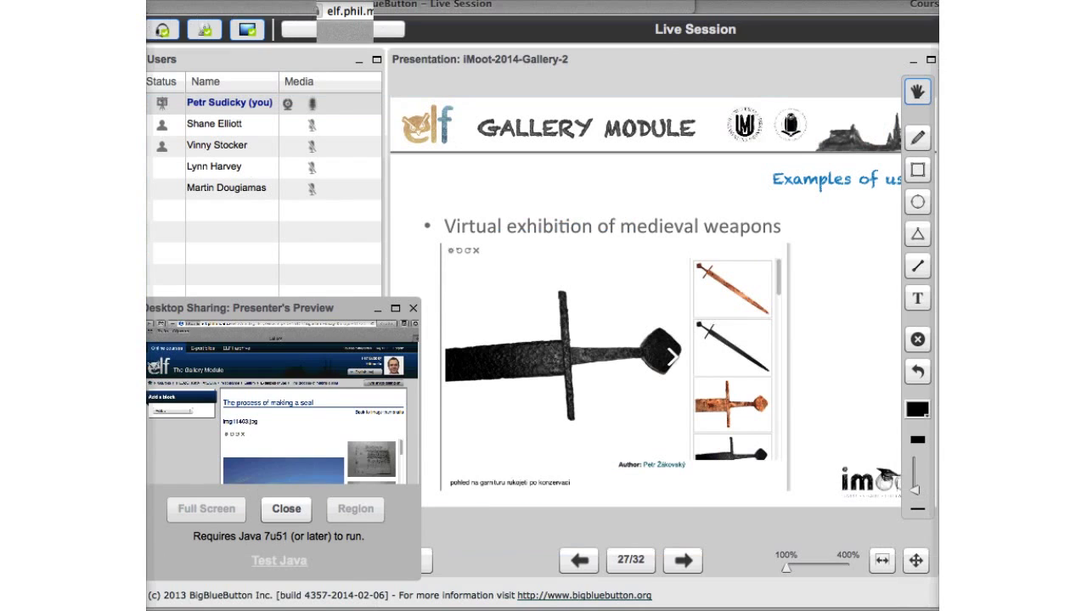